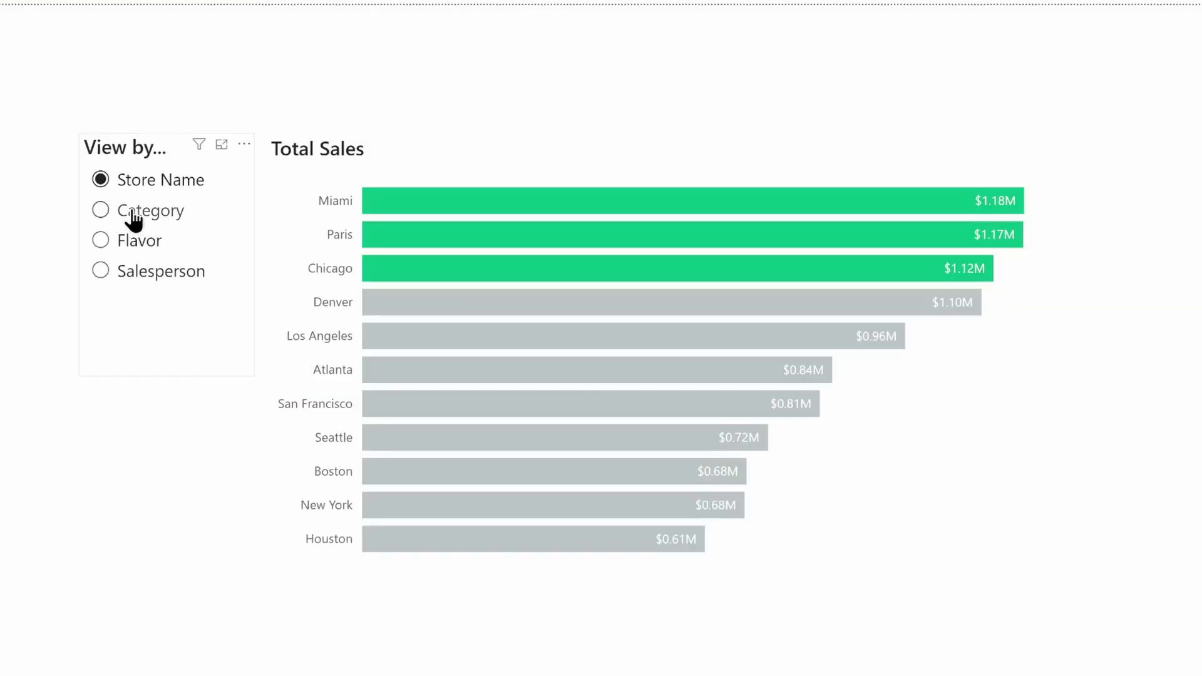
# Switch the finished chart between Category, Flavor and Store Name using the View by slicer.
pyautogui.click(133, 216)
pyautogui.click(130, 246)
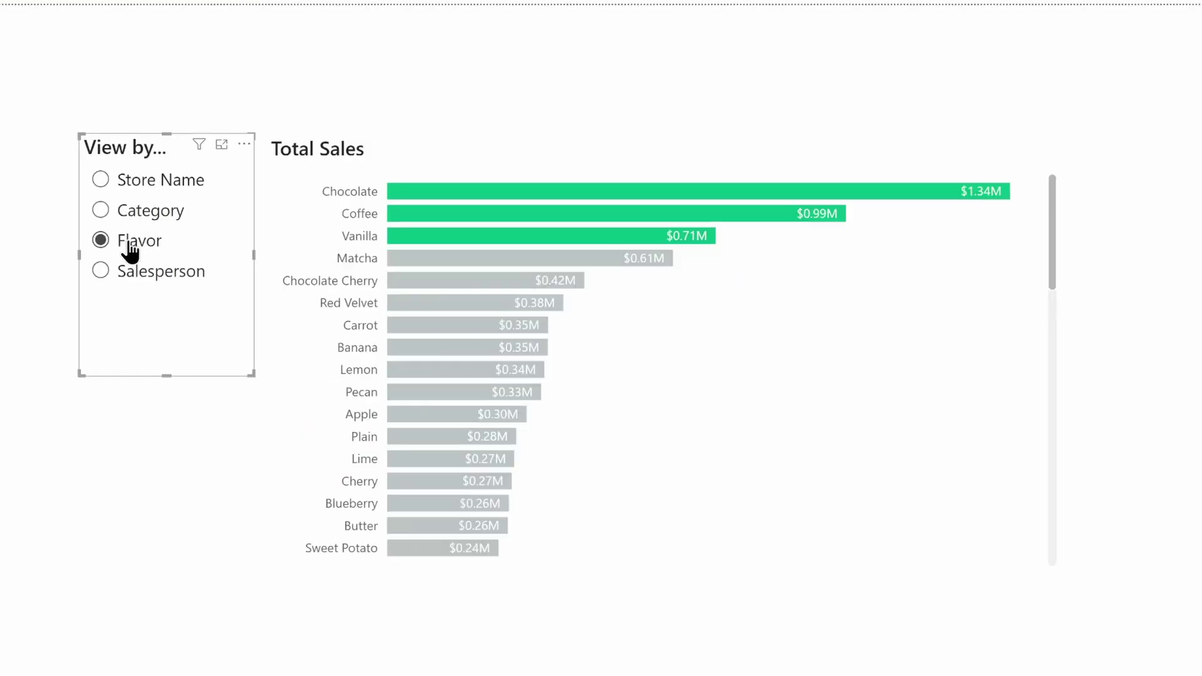
pyautogui.click(131, 216)
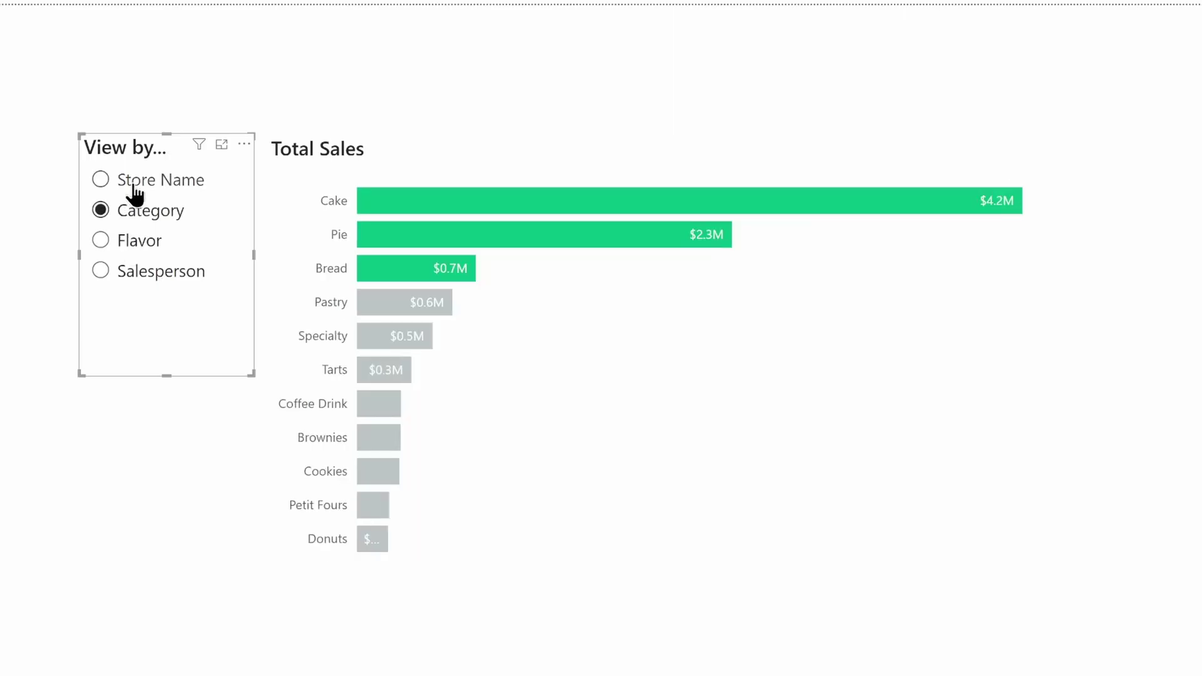
pyautogui.click(134, 186)
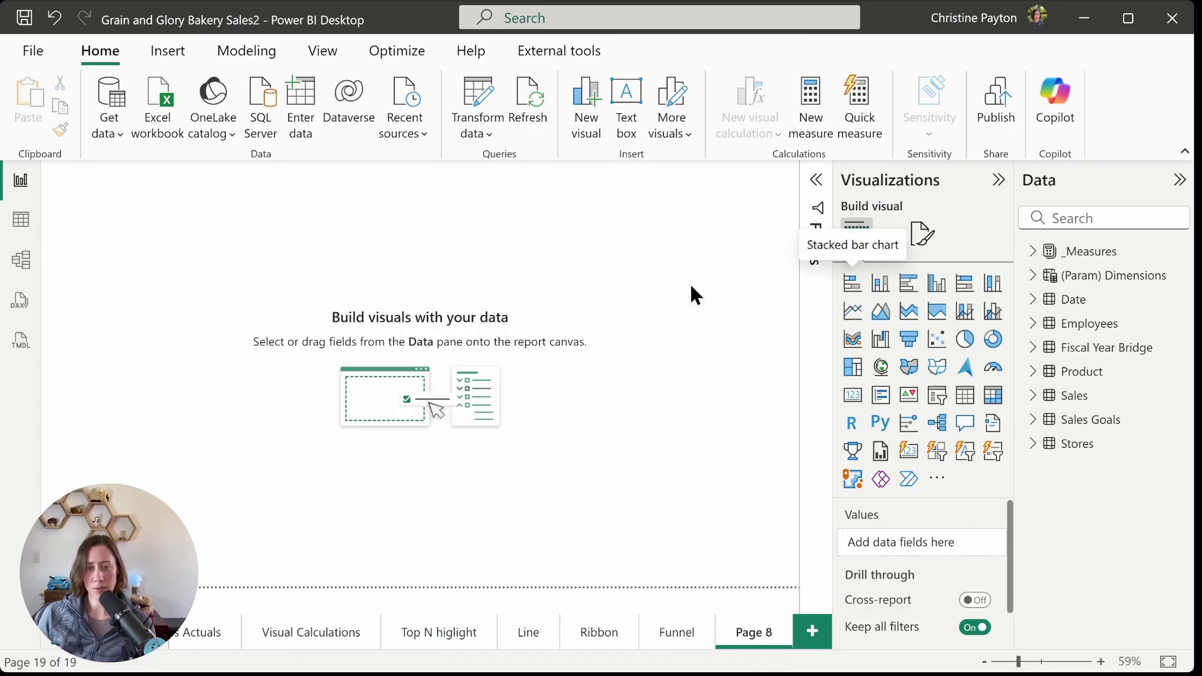
# Insert a bar chart, center and enlarge it, and put Sales on the X-axis.
pyautogui.click(852, 283)
pyautogui.moveTo(94, 241); pyautogui.dragTo(410, 290)
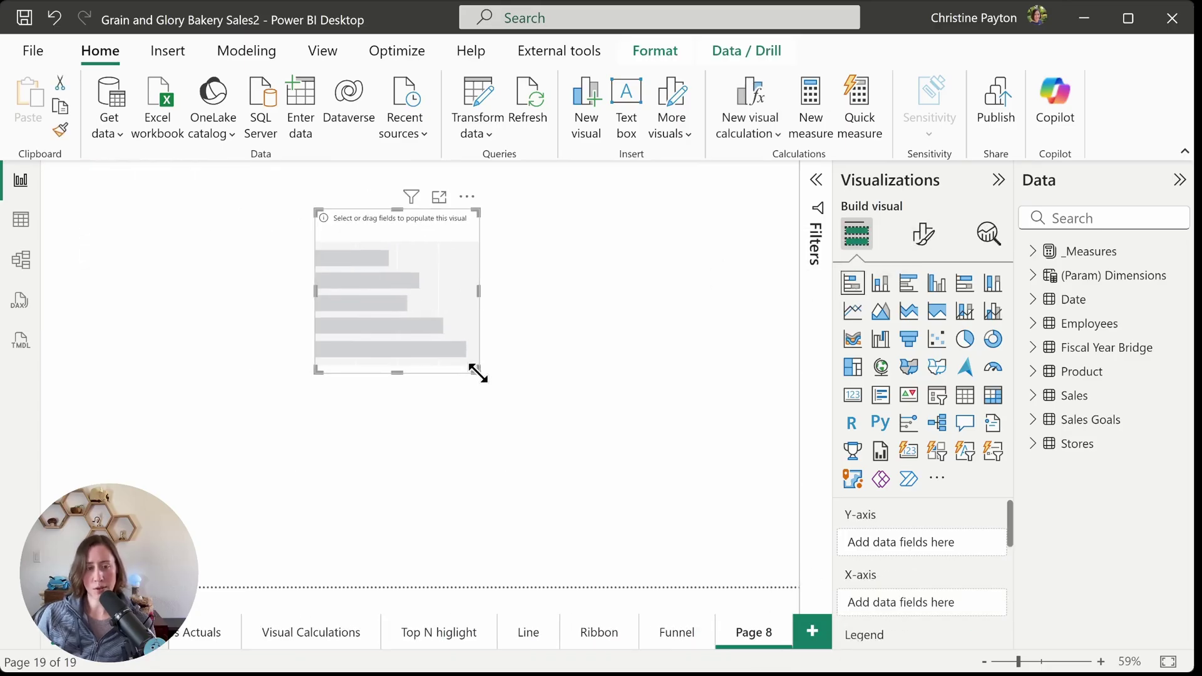
pyautogui.moveTo(477, 373); pyautogui.dragTo(704, 542)
pyautogui.click(1084, 217)
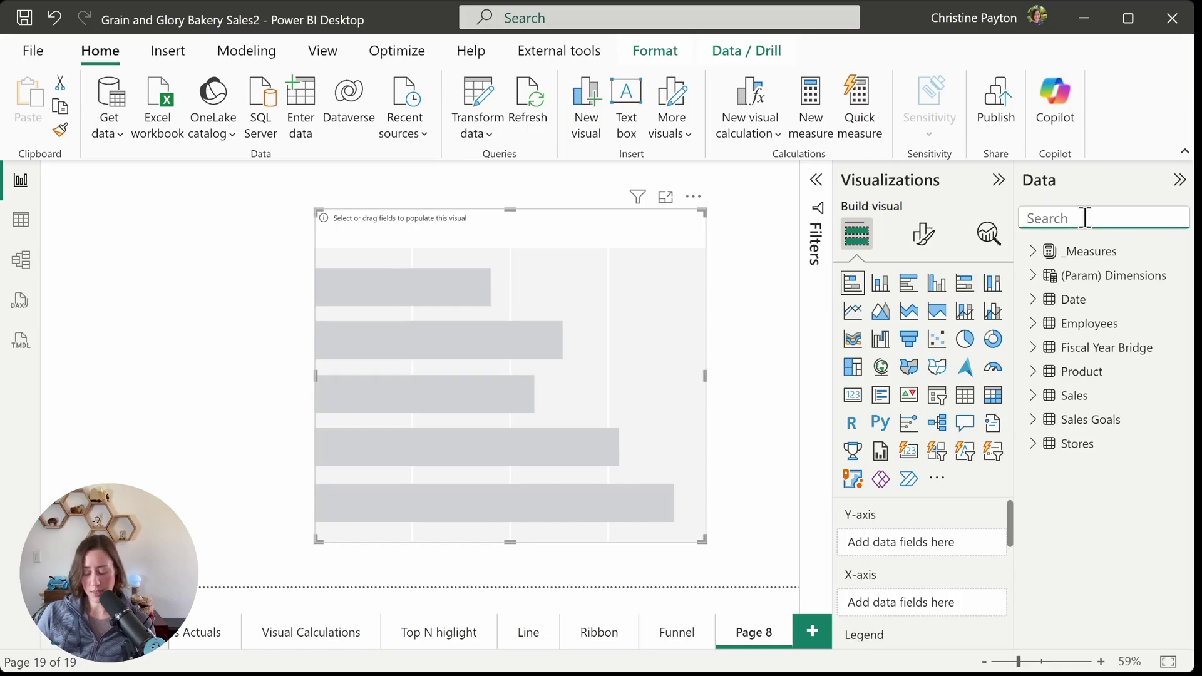
pyautogui.write('sales')
pyautogui.moveTo(1126, 379); pyautogui.dragTo(914, 603)
# Use (Param) Dimensions as the chart's Y-axis in place of the briefly added Flavor field.
pyautogui.click(1169, 217)
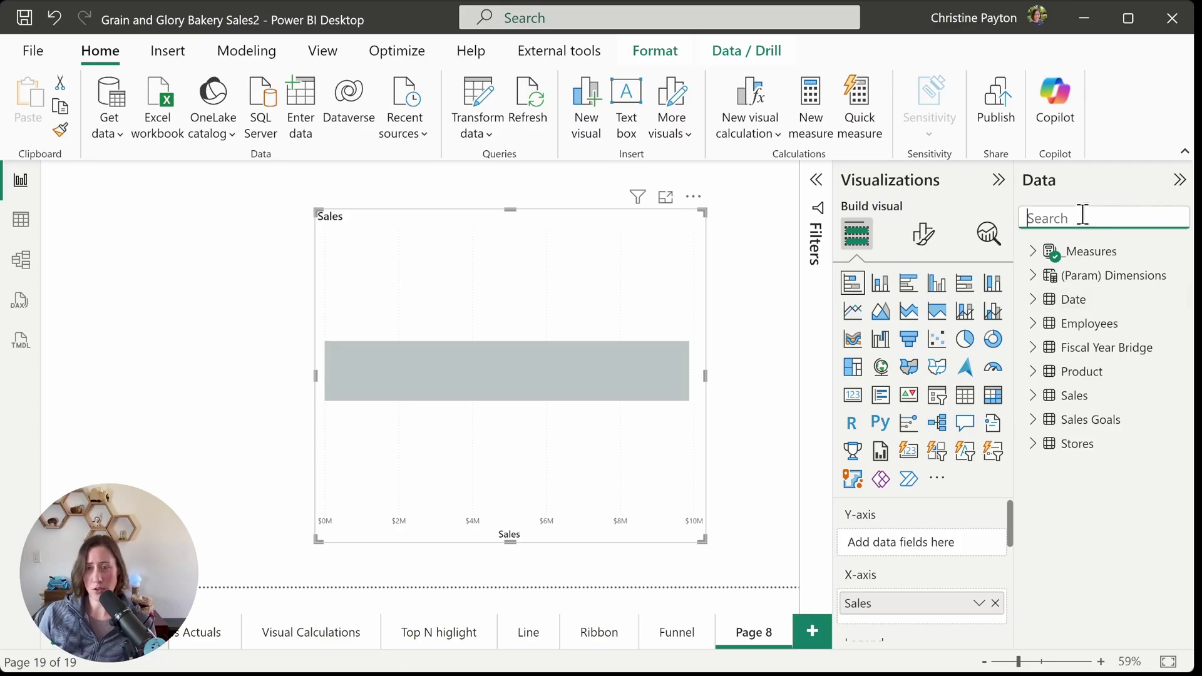
pyautogui.click(1033, 371)
pyautogui.click(1063, 419)
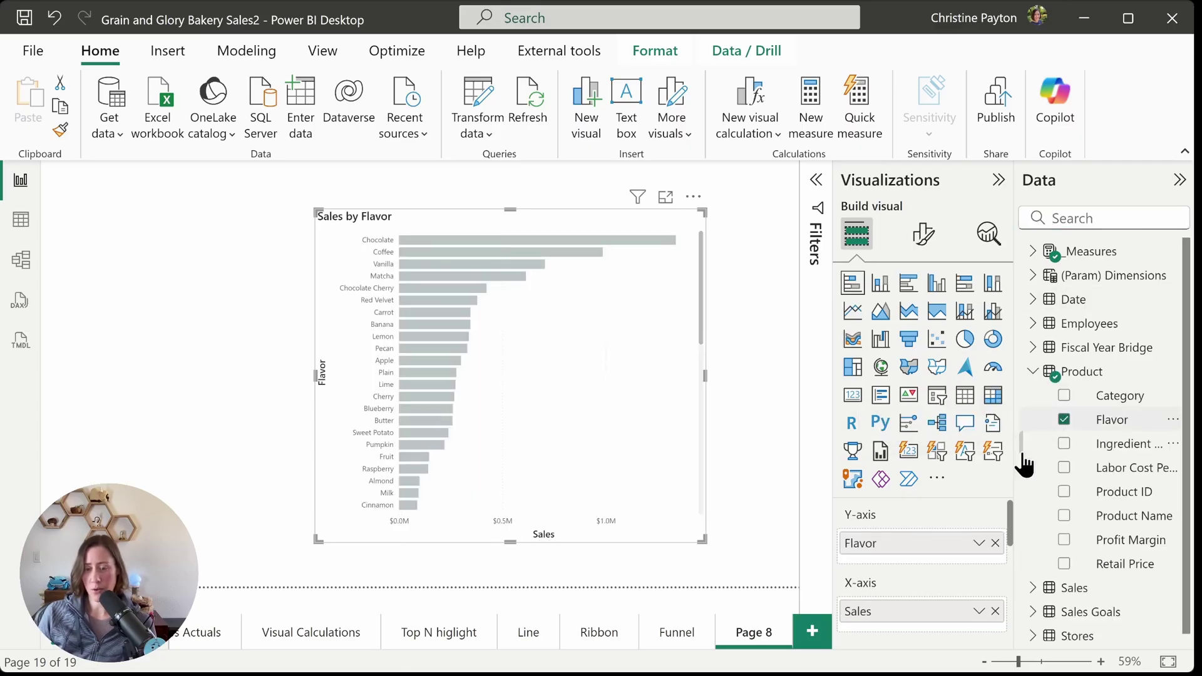
pyautogui.click(995, 543)
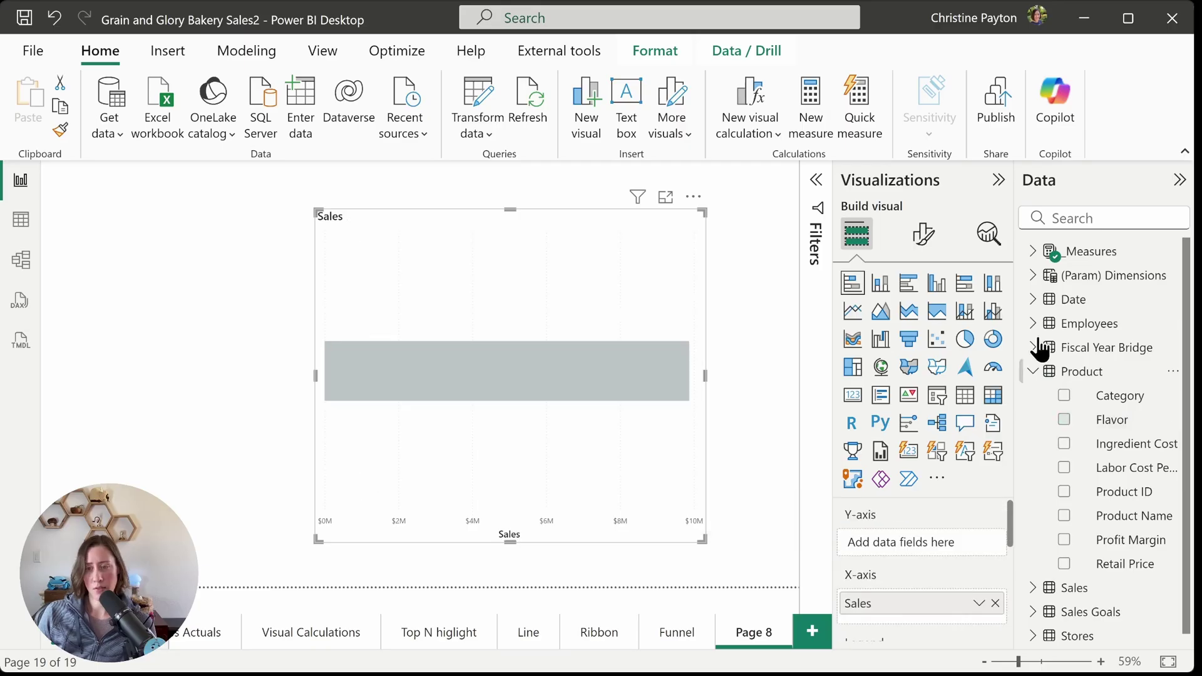
pyautogui.click(1033, 275)
pyautogui.moveTo(1104, 300); pyautogui.dragTo(931, 551)
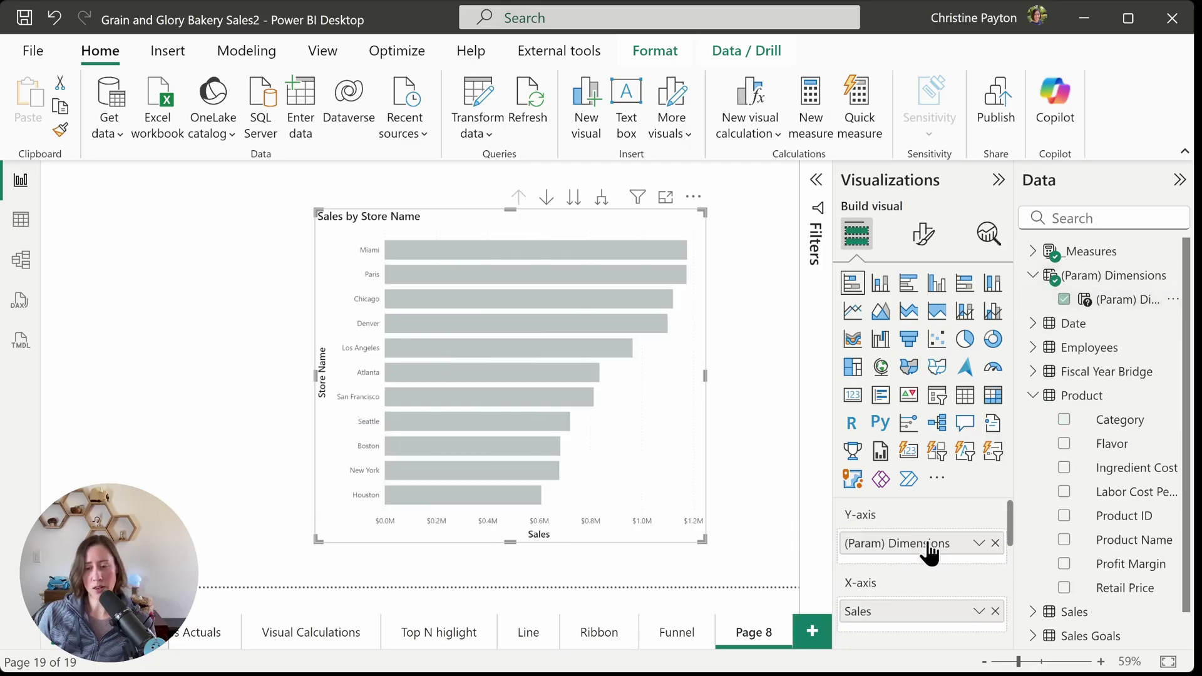
pyautogui.click(176, 383)
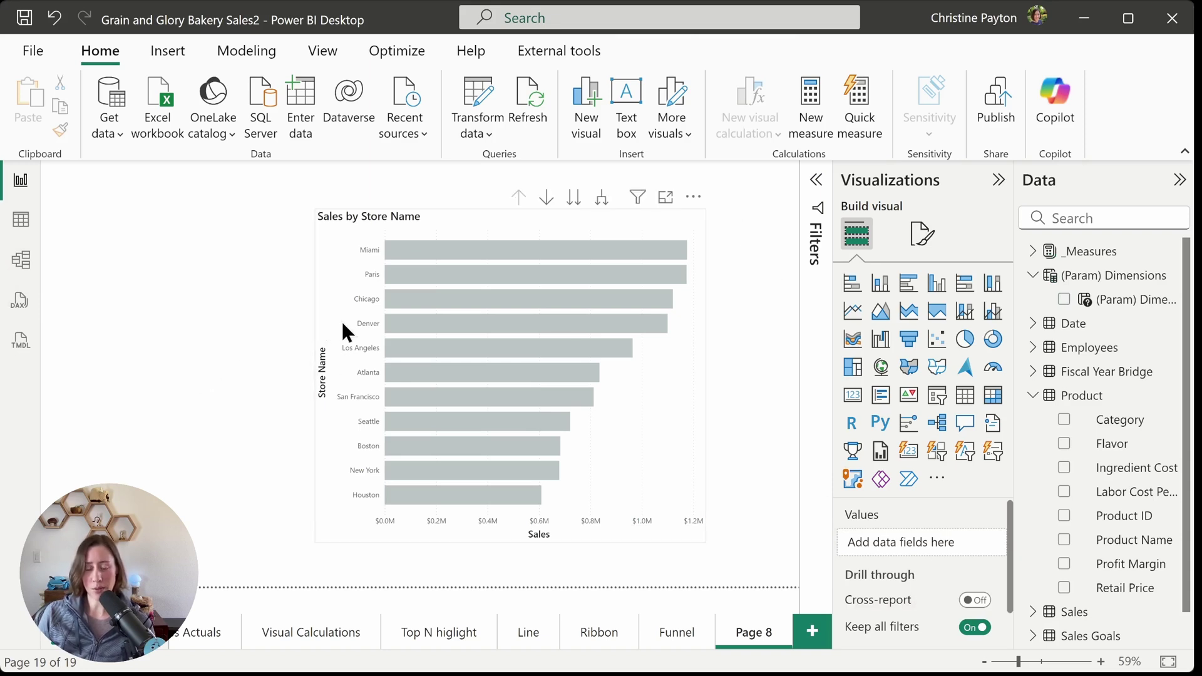
pyautogui.click(370, 216)
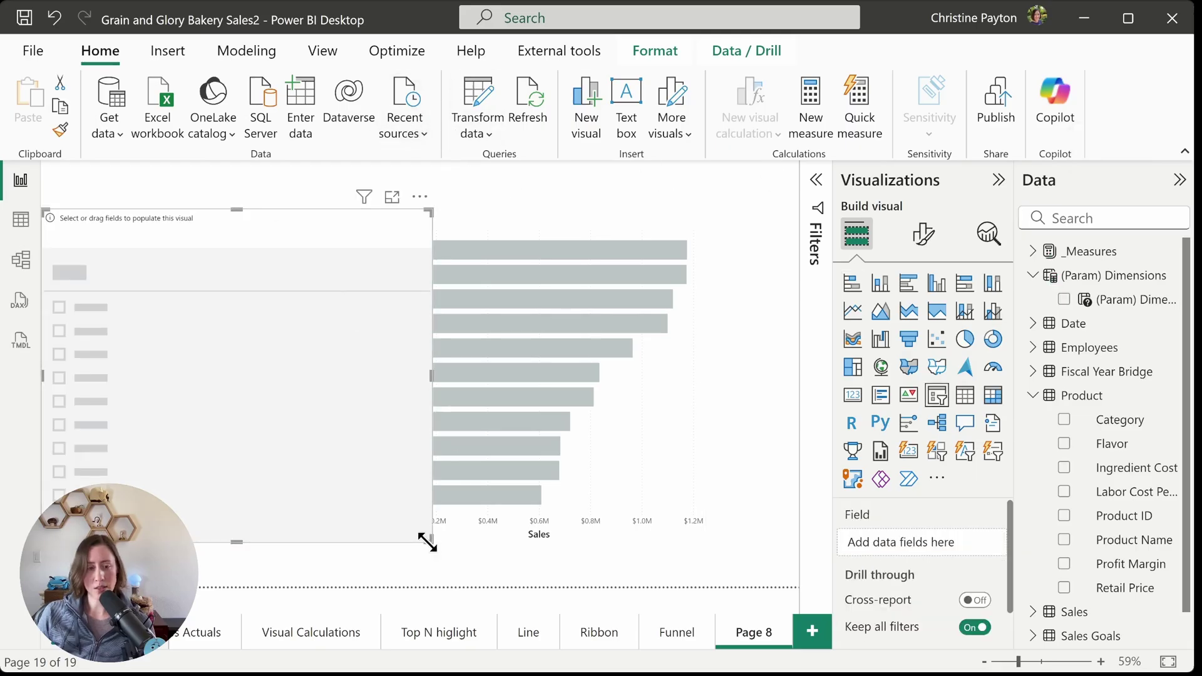
# Place a slicer beside the chart showing the (Param) Dimensions field.
pyautogui.moveTo(423, 539); pyautogui.dragTo(196, 454)
pyautogui.moveTo(141, 351); pyautogui.dragTo(242, 362)
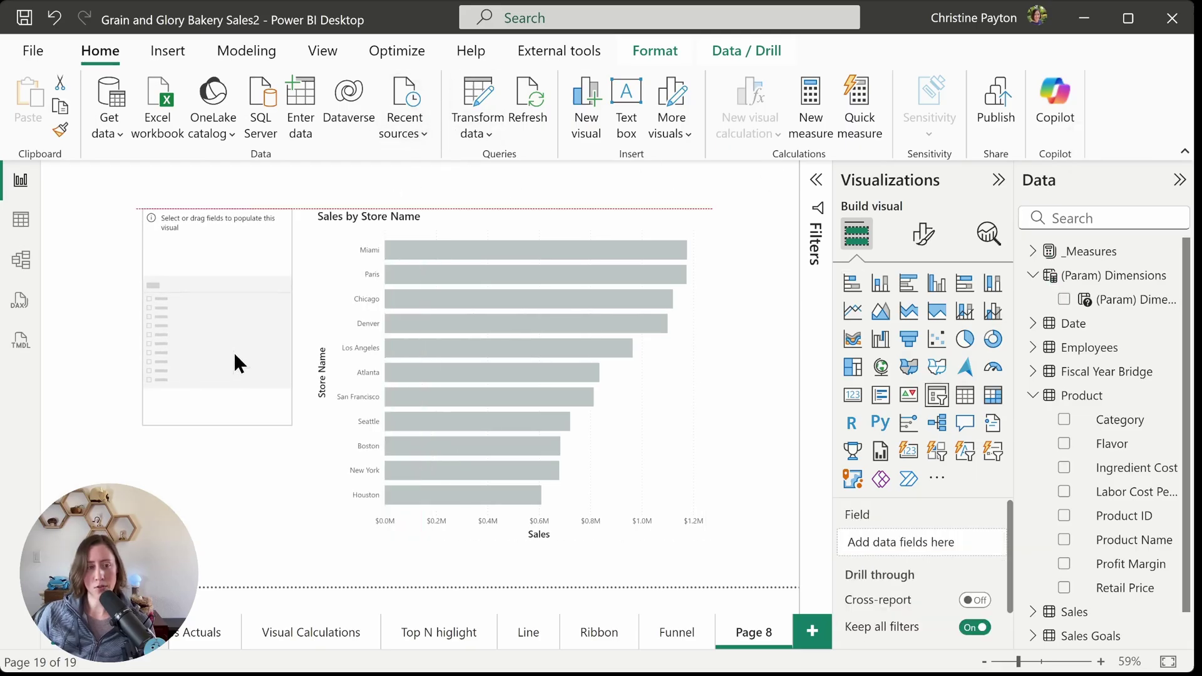
pyautogui.click(1063, 299)
# Turn on Single select in the slicer's Slicer settings > Selection options.
pyautogui.click(923, 233)
pyautogui.click(894, 373)
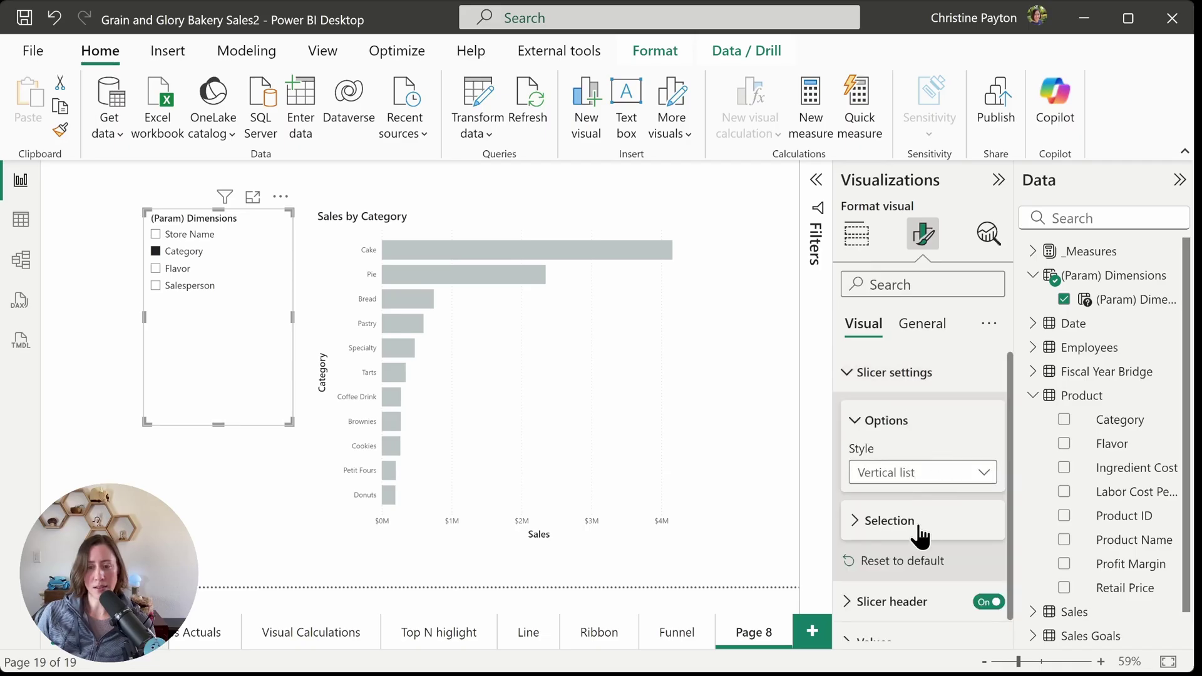
pyautogui.click(889, 521)
pyautogui.scroll(-2, 952, 475)
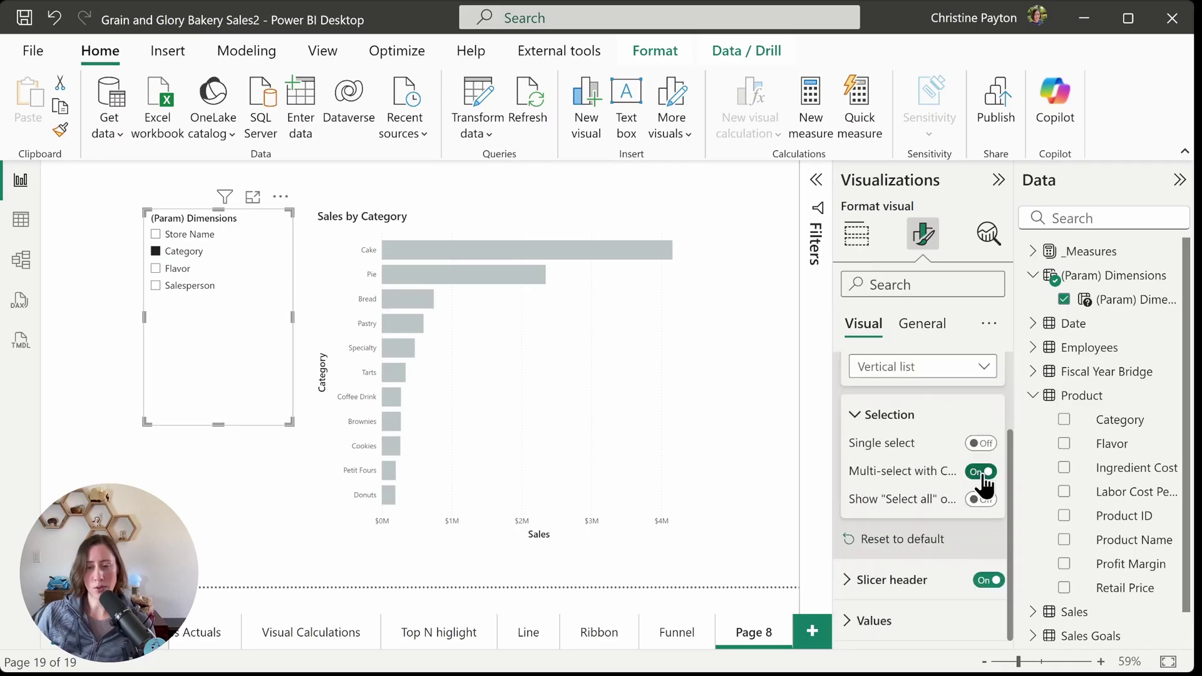
pyautogui.click(980, 443)
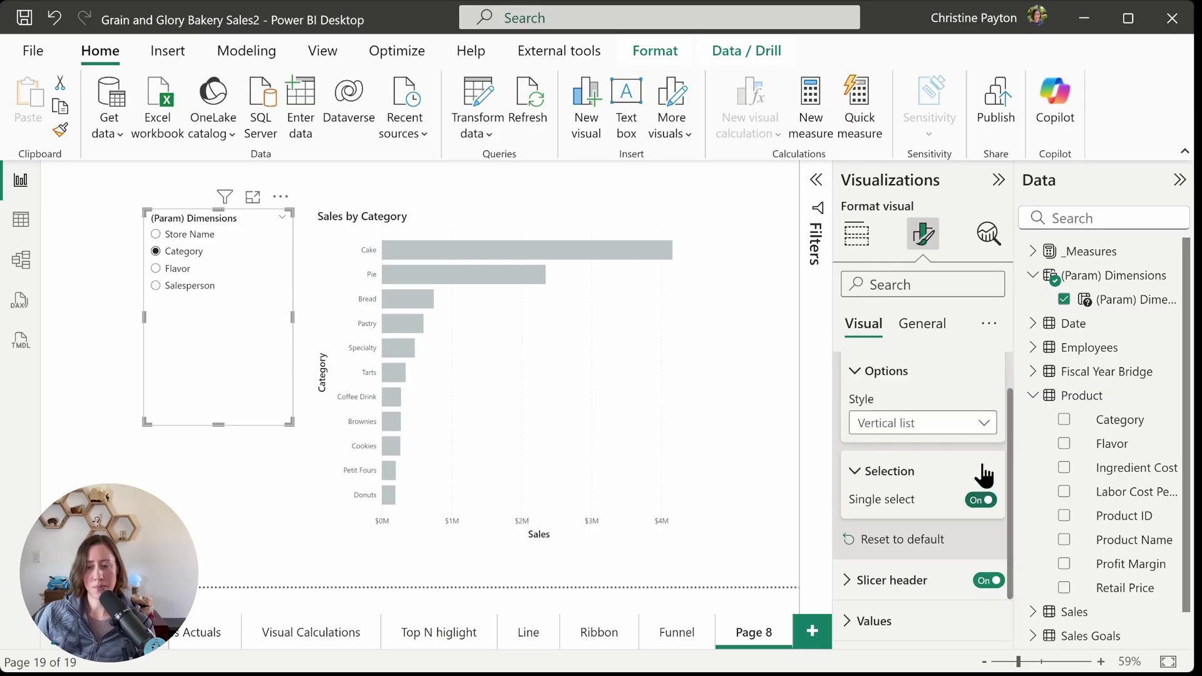
pyautogui.click(473, 185)
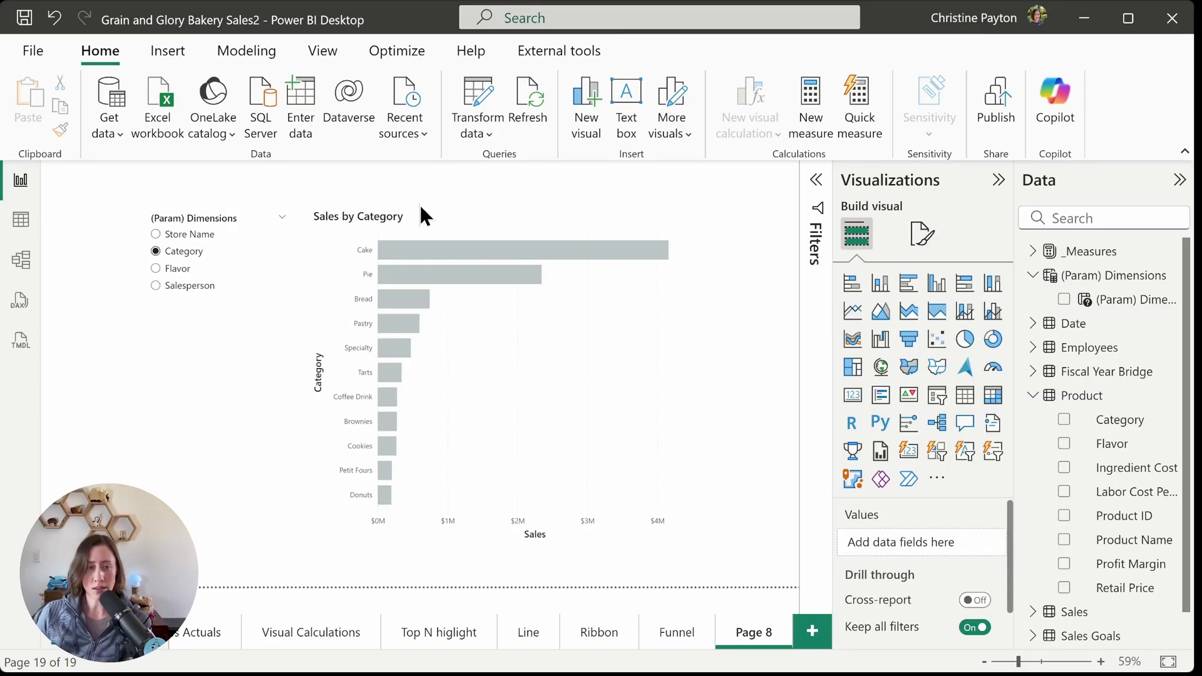
# Add a Custom visual calculation to the Sales by Category chart from its more-options menu.
pyautogui.click(385, 218)
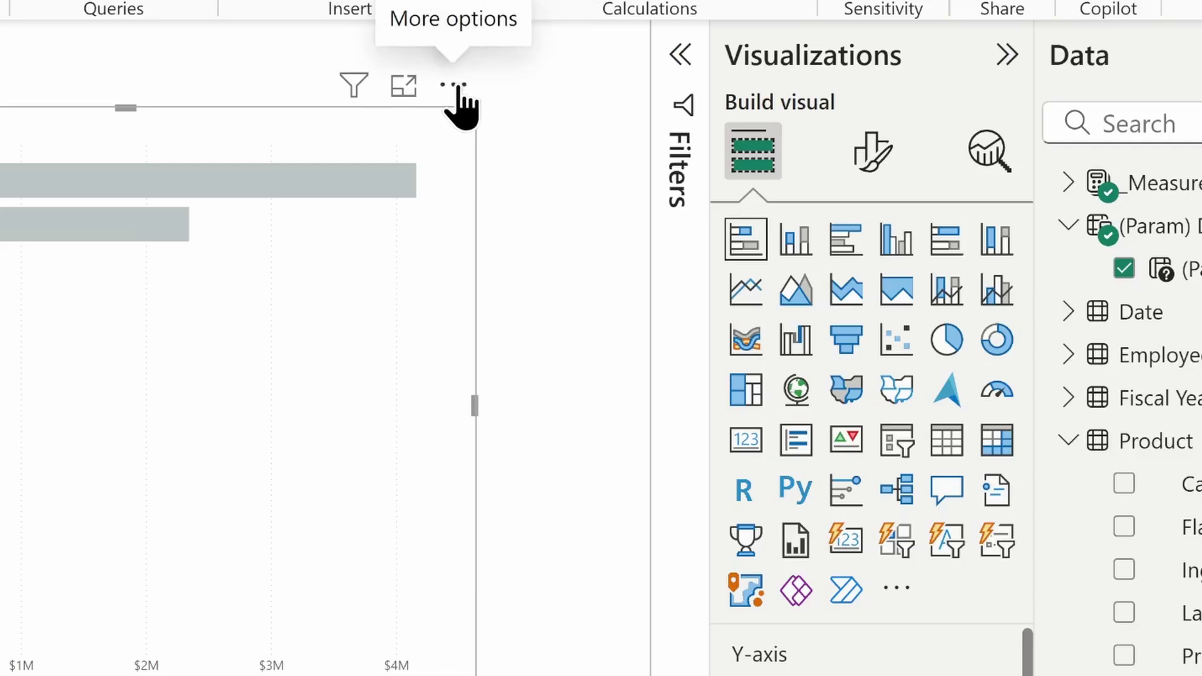
pyautogui.click(457, 87)
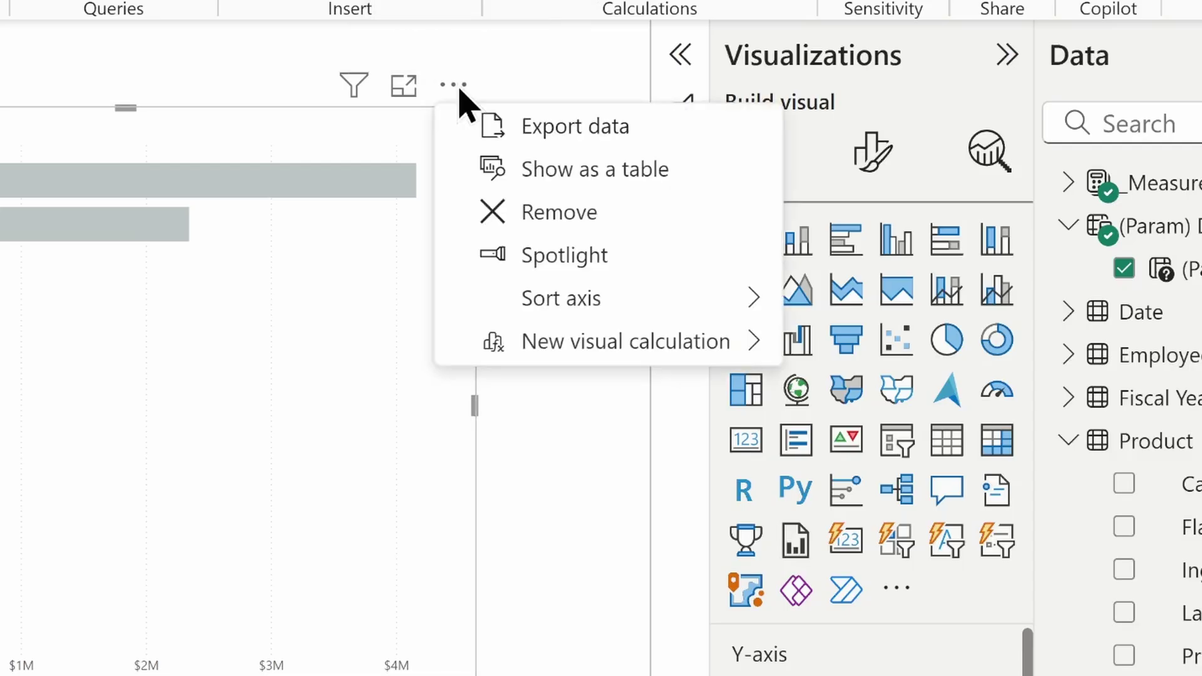
pyautogui.click(632, 346)
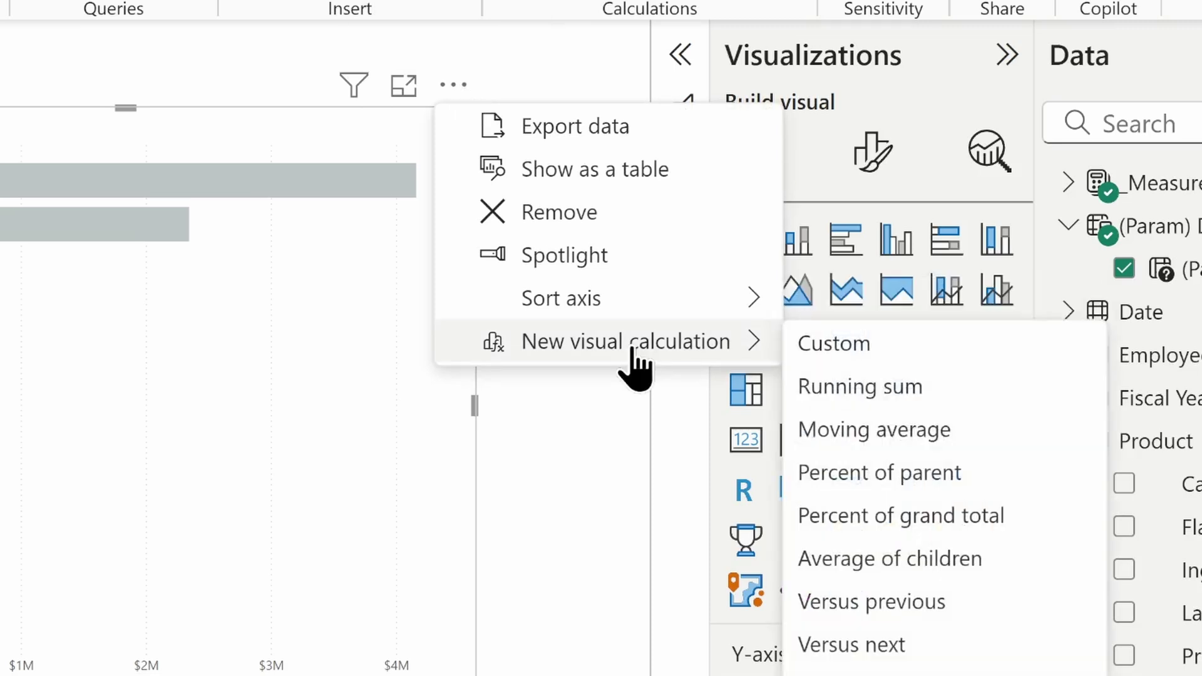
pyautogui.click(914, 344)
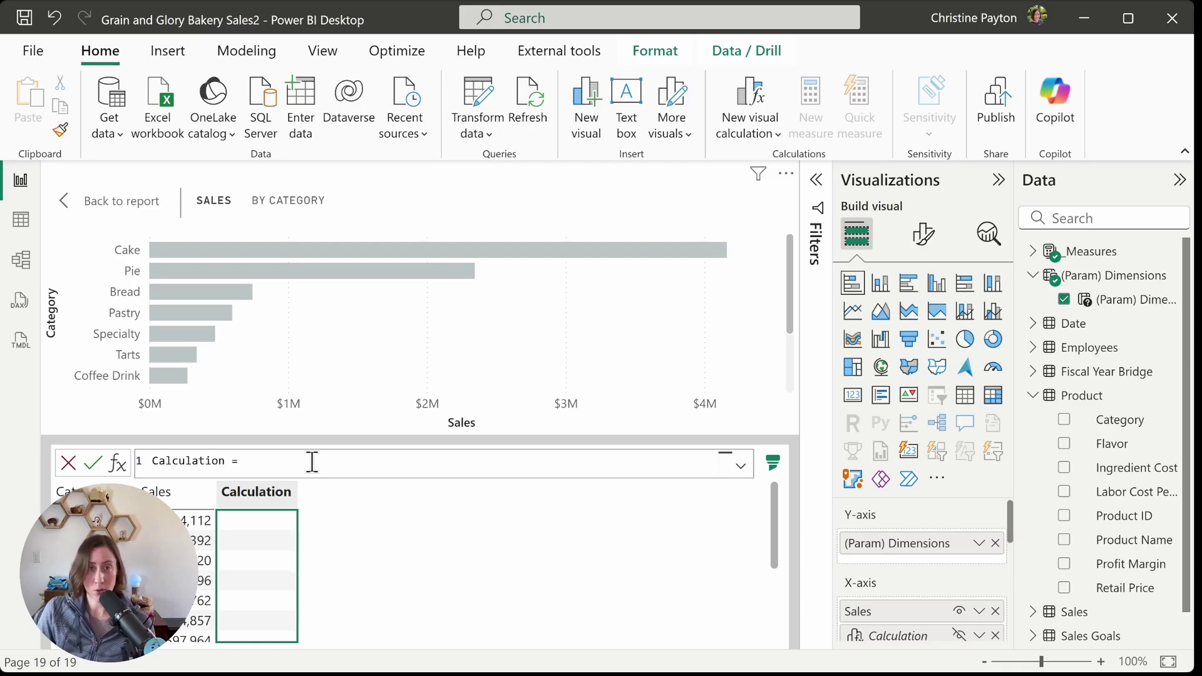
# Replace the default formula with Color = IF([Sales] = MAXX(ROWS, [Sales]), " using autocomplete.
pyautogui.hotkey('ctrl', 'a')
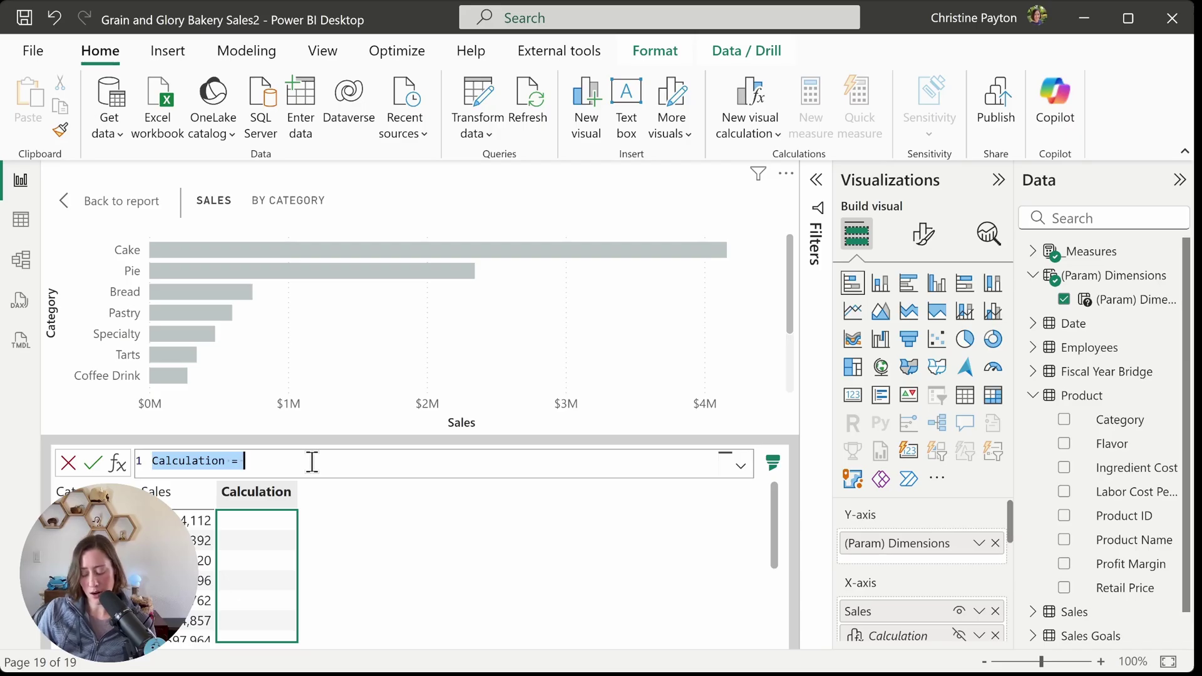
pyautogui.write('Color = ')
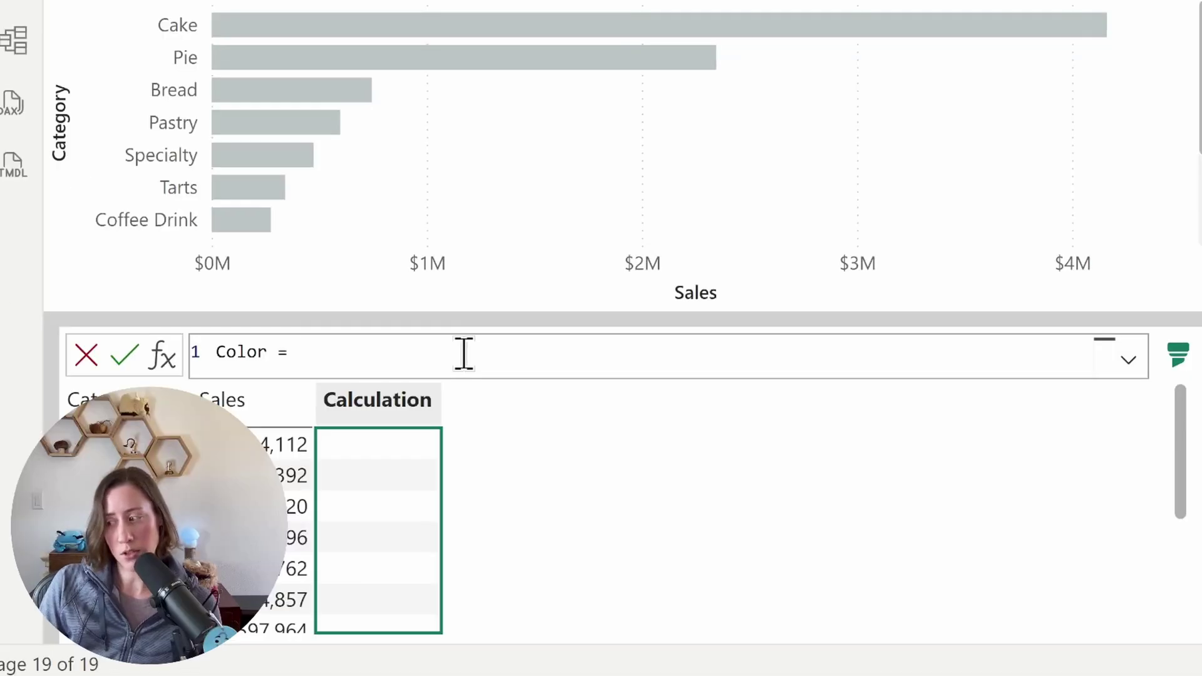
pyautogui.write('IF(')
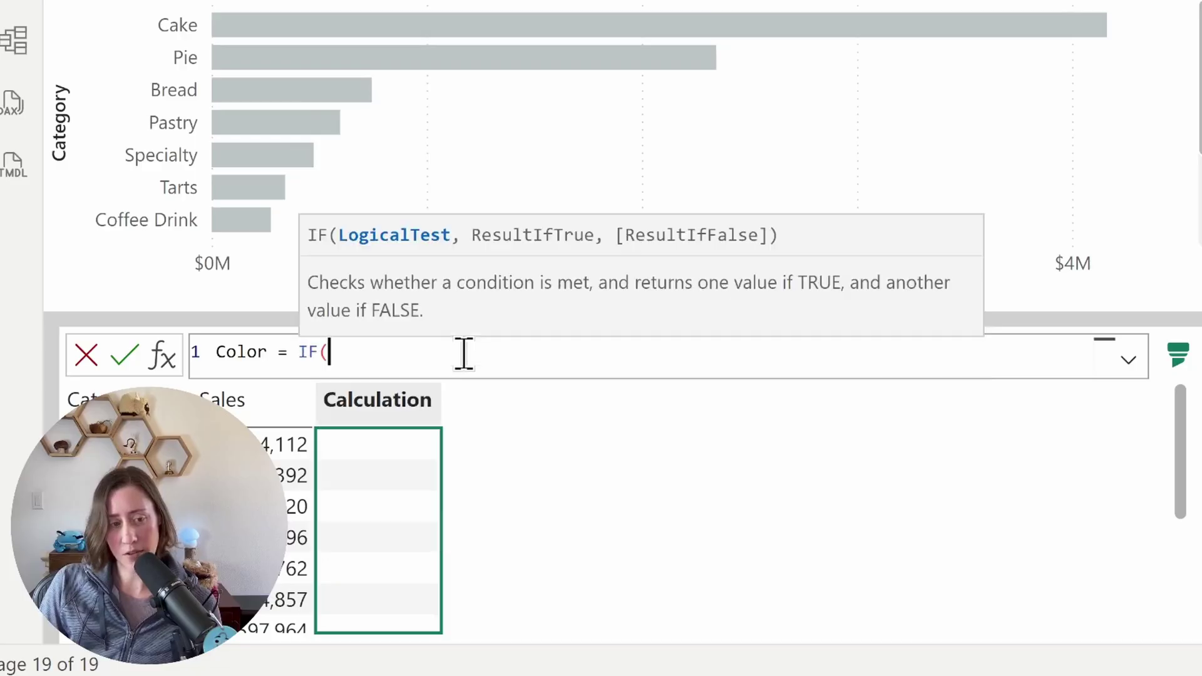
pyautogui.write('sal')
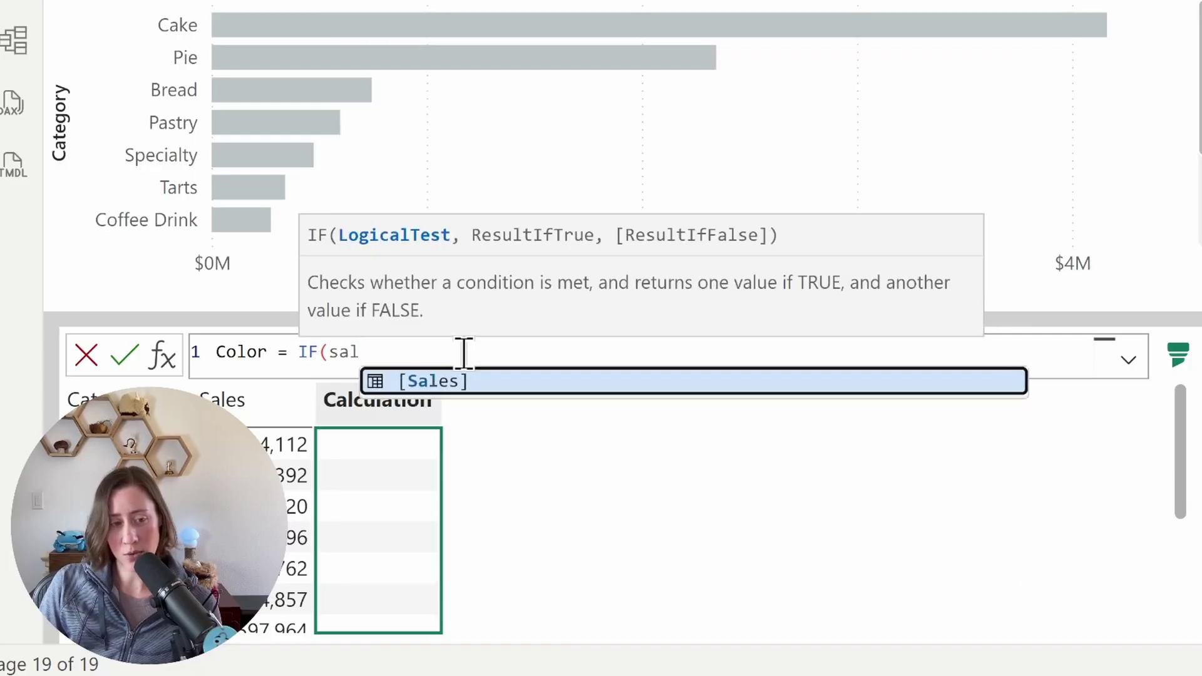
pyautogui.press('Tab')
pyautogui.write('= m')
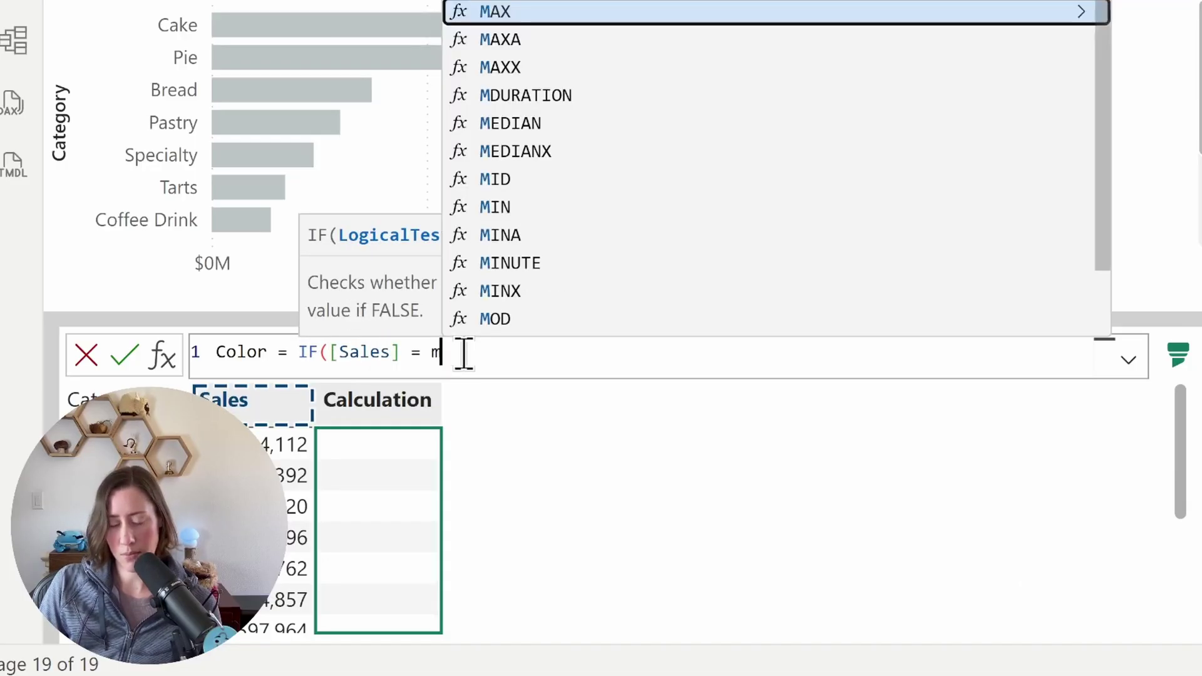
pyautogui.write('axx')
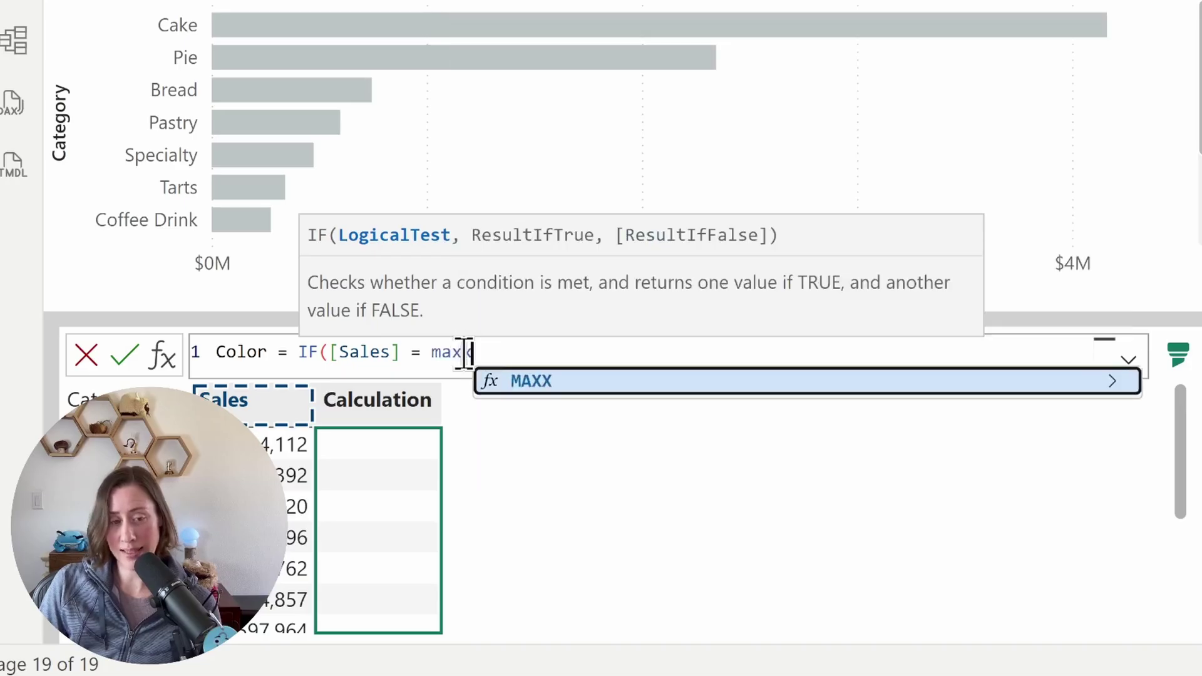
pyautogui.press('Tab')
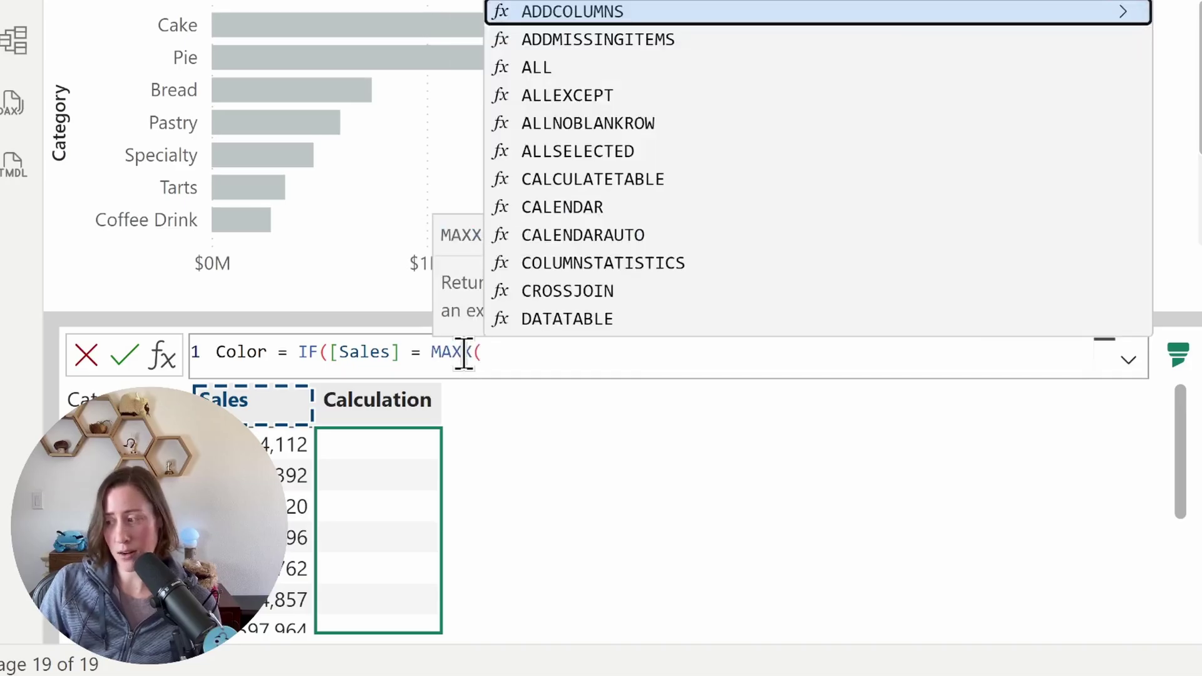
pyautogui.write('row')
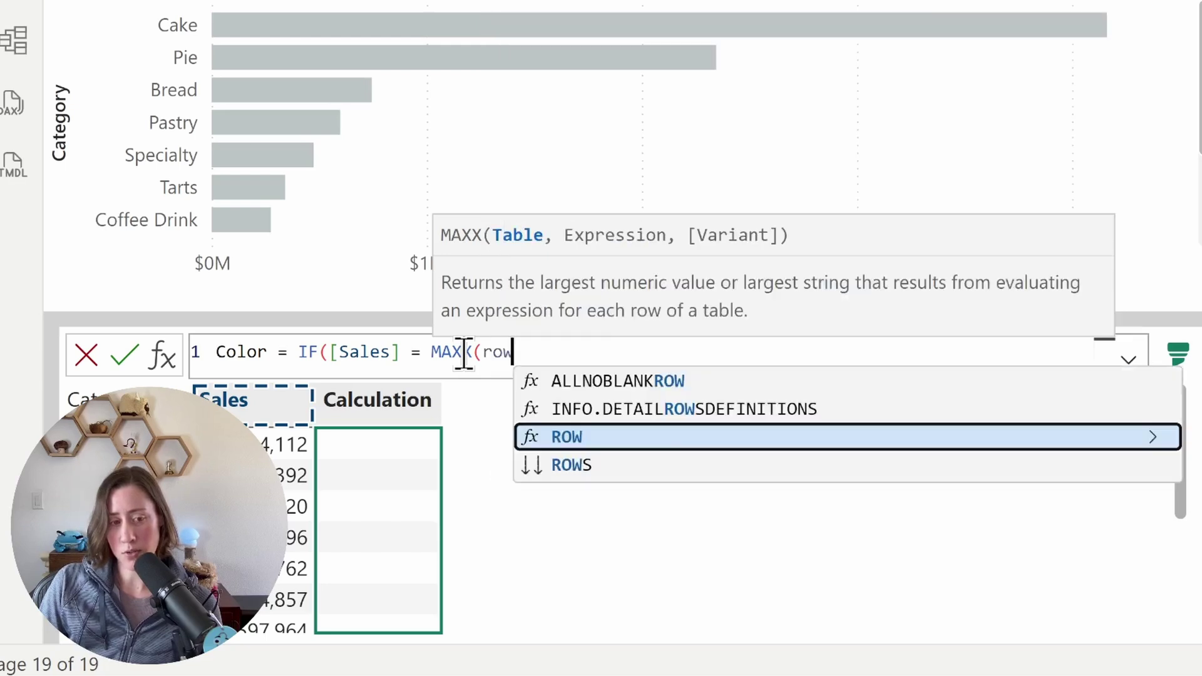
pyautogui.press('Down')
pyautogui.press('Tab')
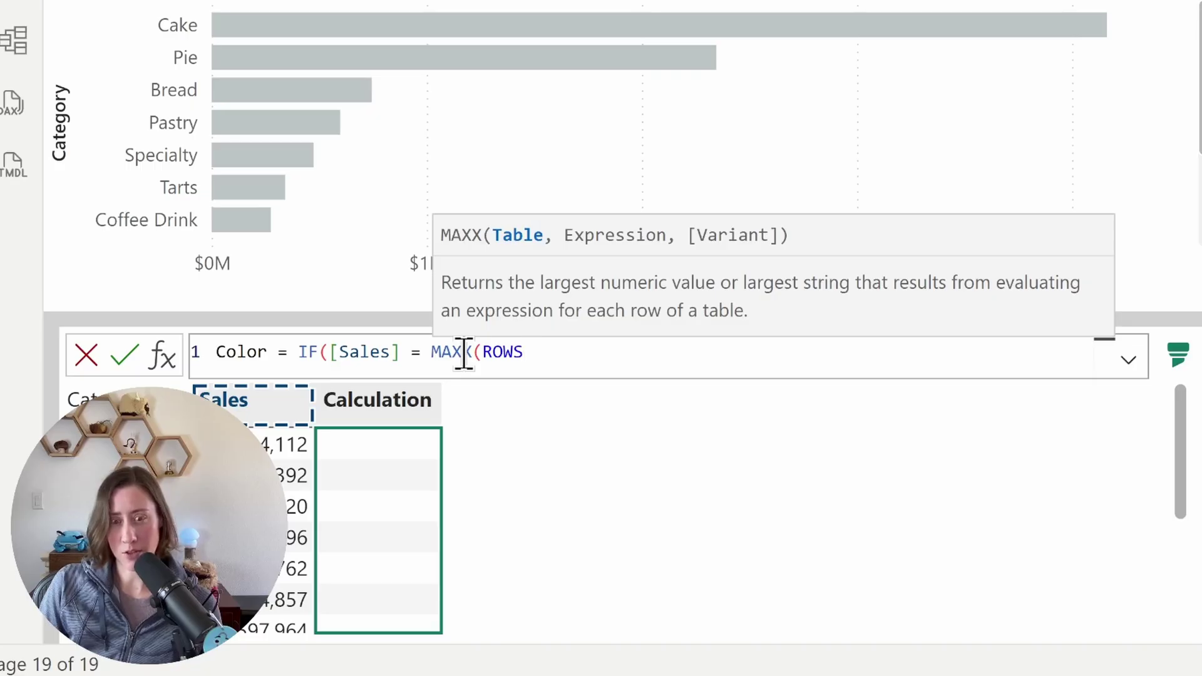
pyautogui.write(', ')
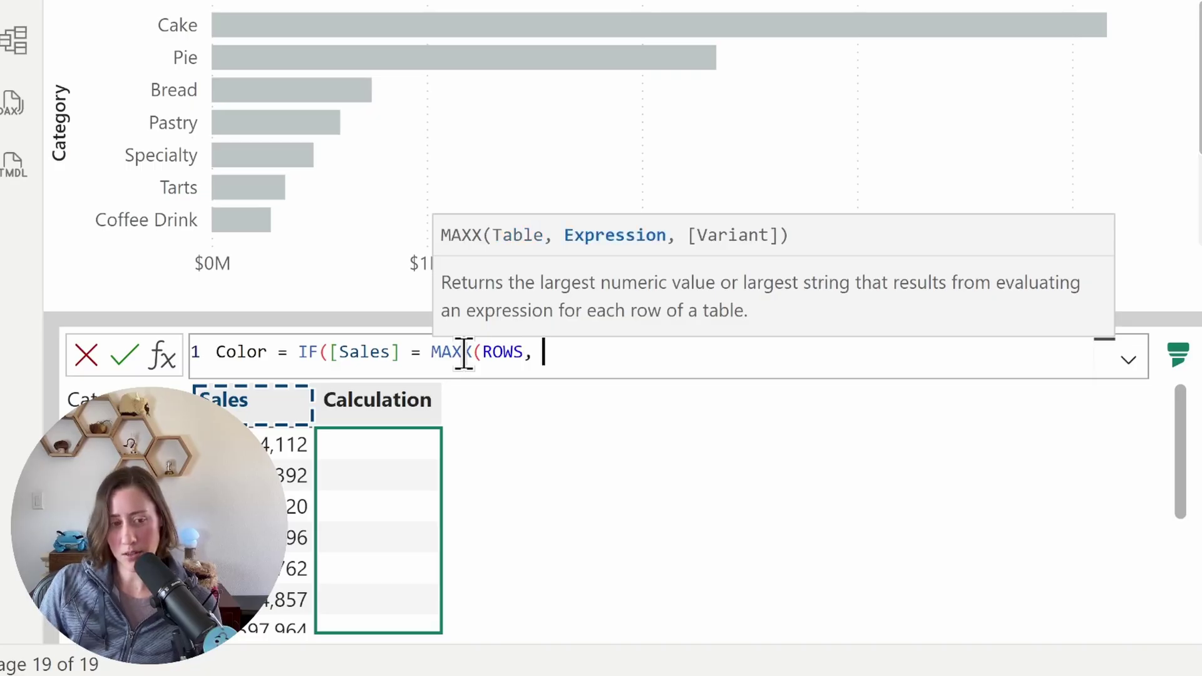
pyautogui.write('sales')
pyautogui.press('Tab')
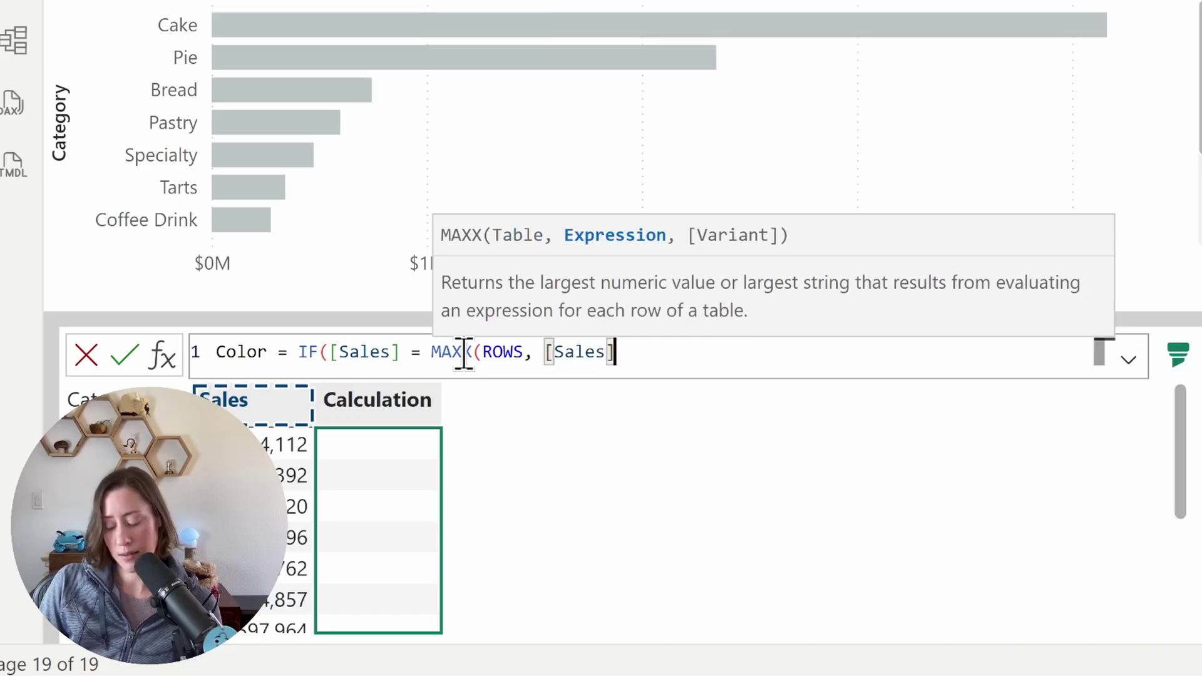
pyautogui.write('),')
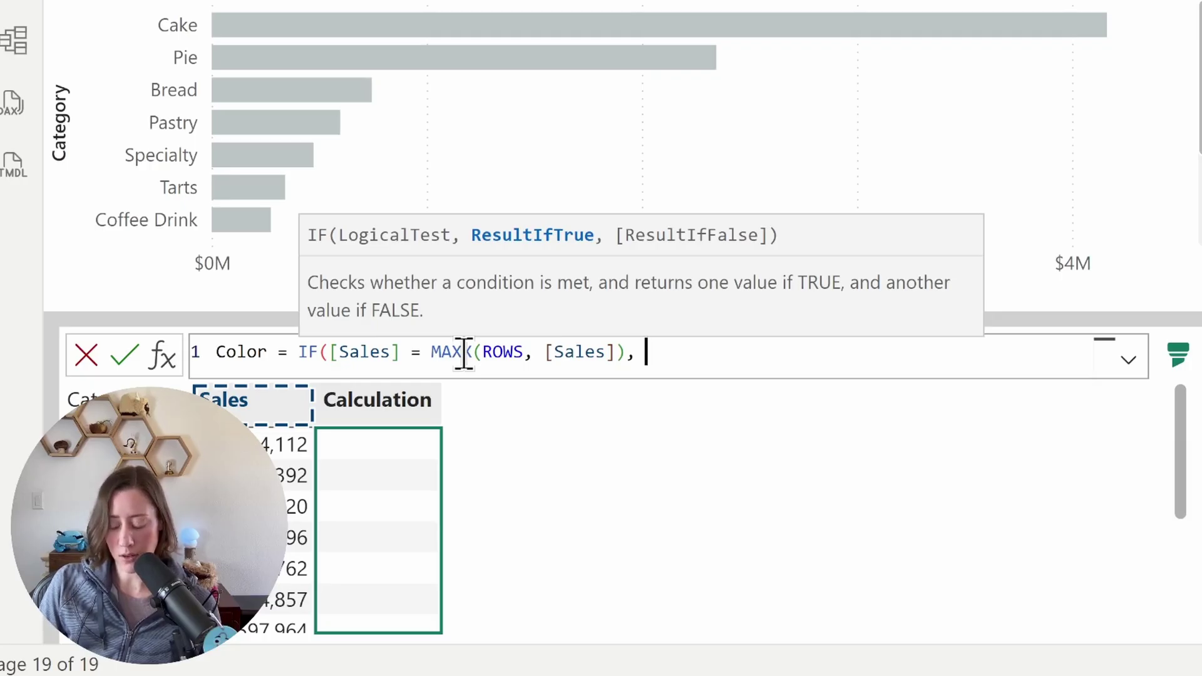
pyautogui.write('"')
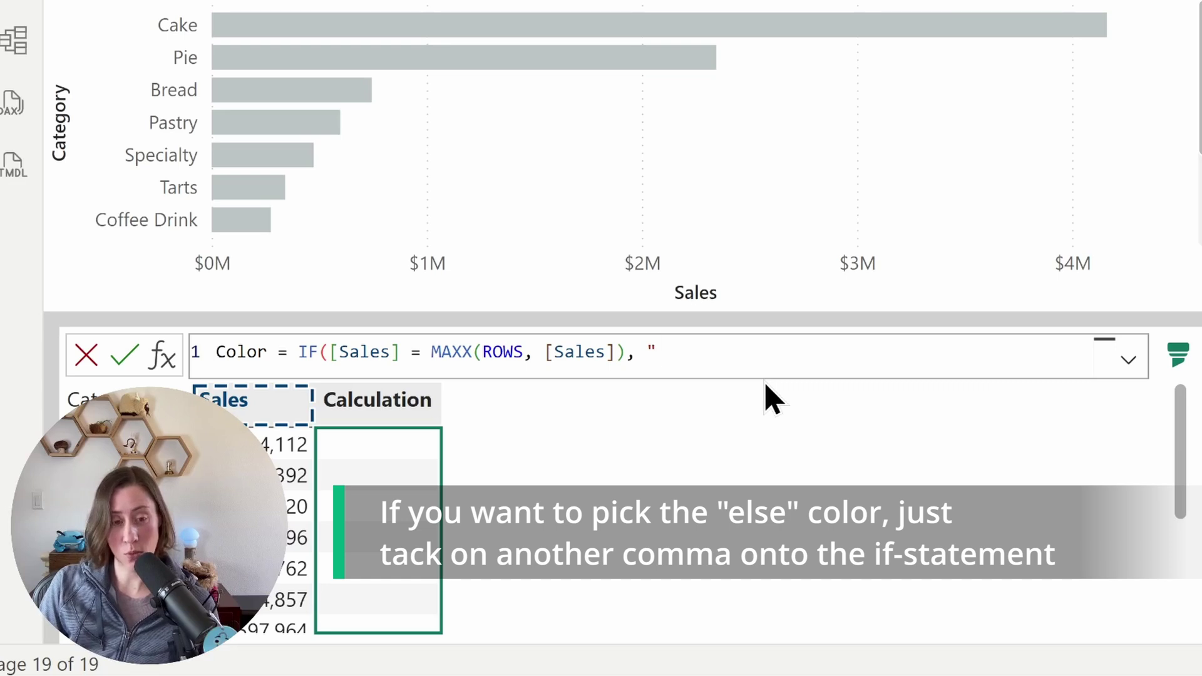
# Finish the Color formula returning "#00C385" instead of "good" and commit it.
pyautogui.write('good"')
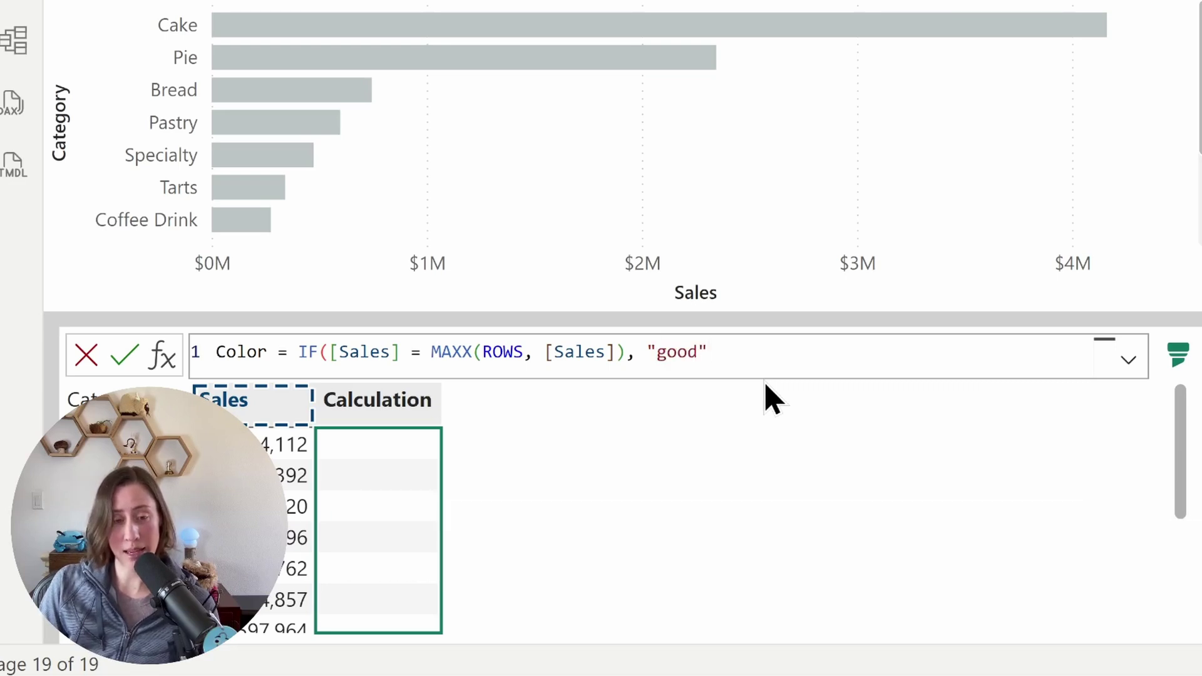
pyautogui.write(')')
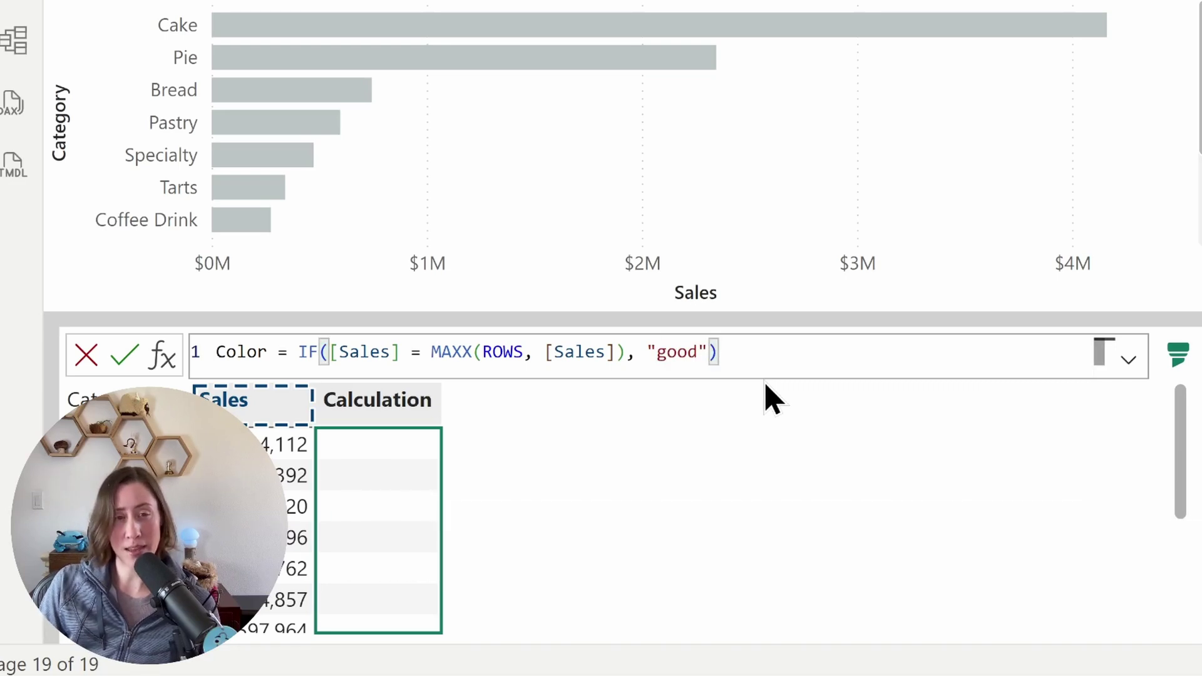
pyautogui.press('BackSpace')
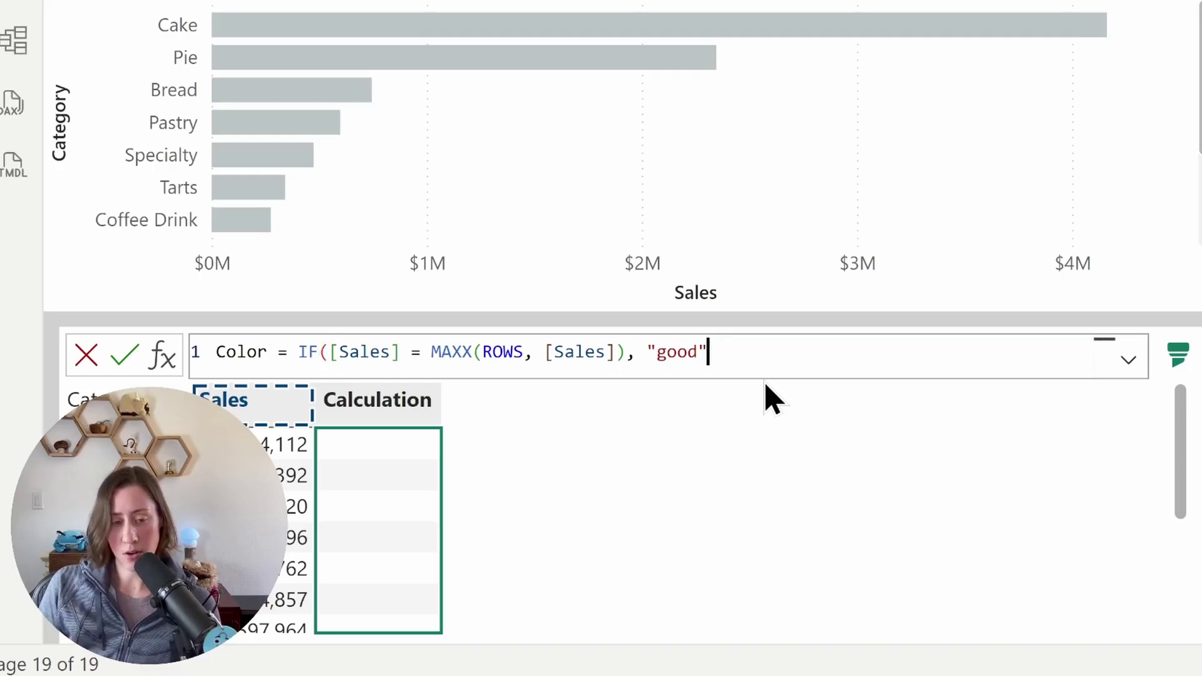
pyautogui.press('BackSpace')
pyautogui.press('BackSpace')
pyautogui.press('BackSpace')
pyautogui.press('BackSpace')
pyautogui.press('BackSpace')
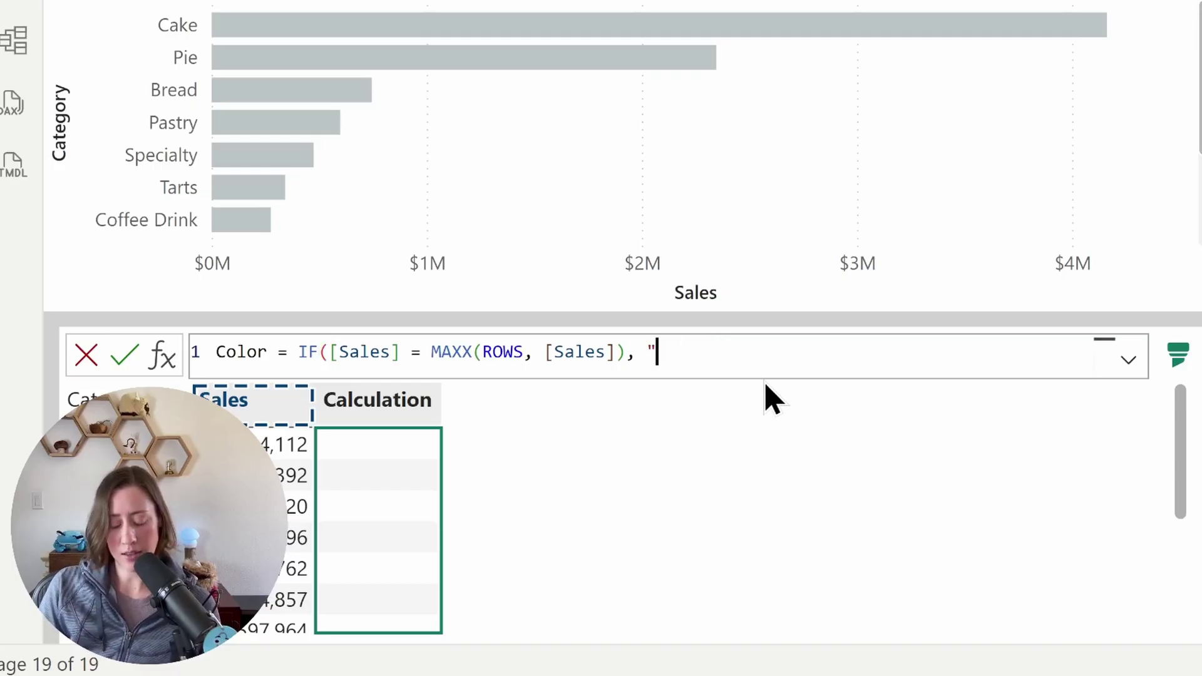
pyautogui.write('#00C385')
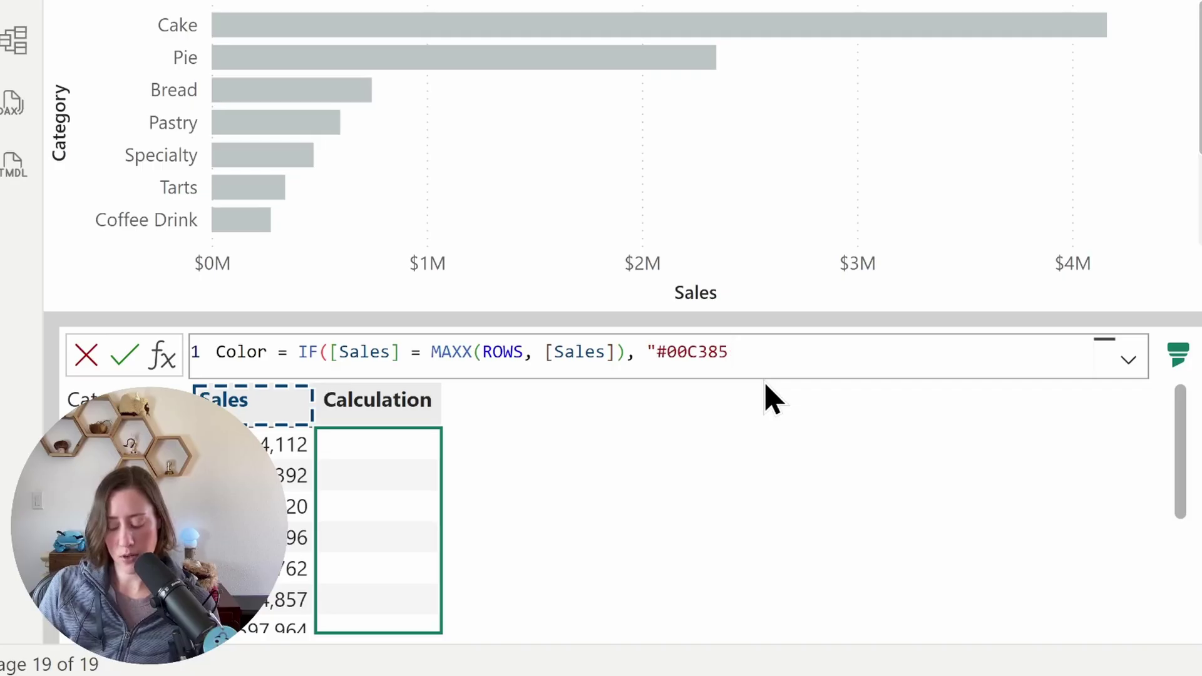
pyautogui.write('")')
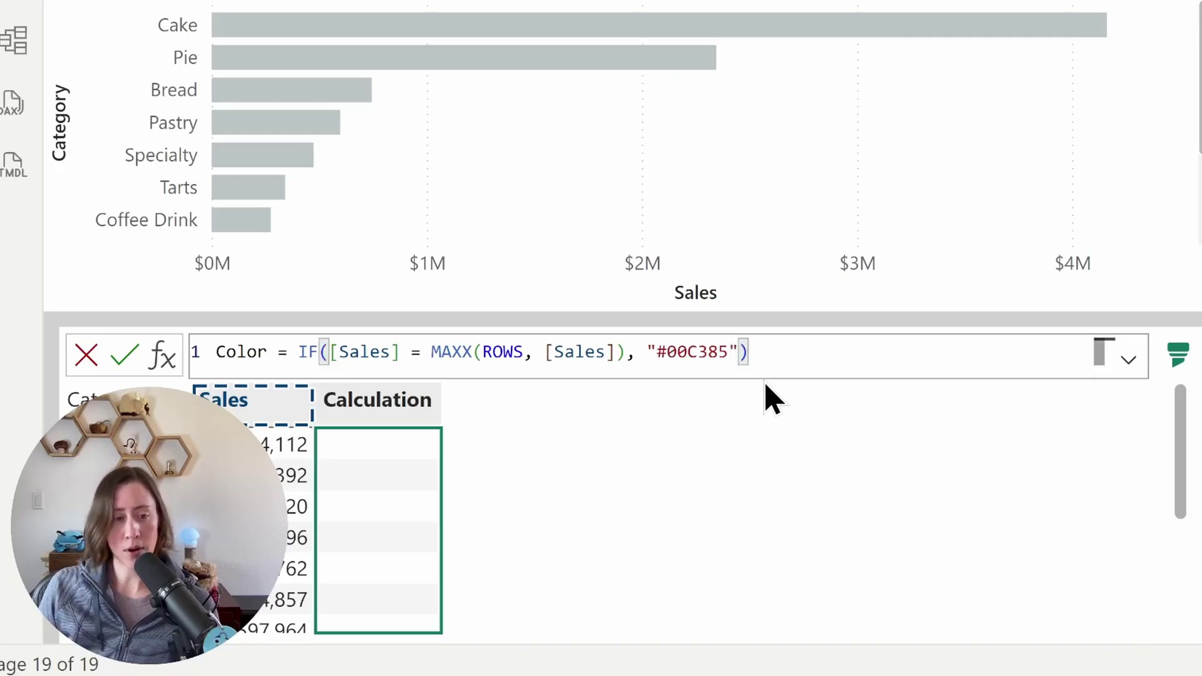
pyautogui.press('Return')
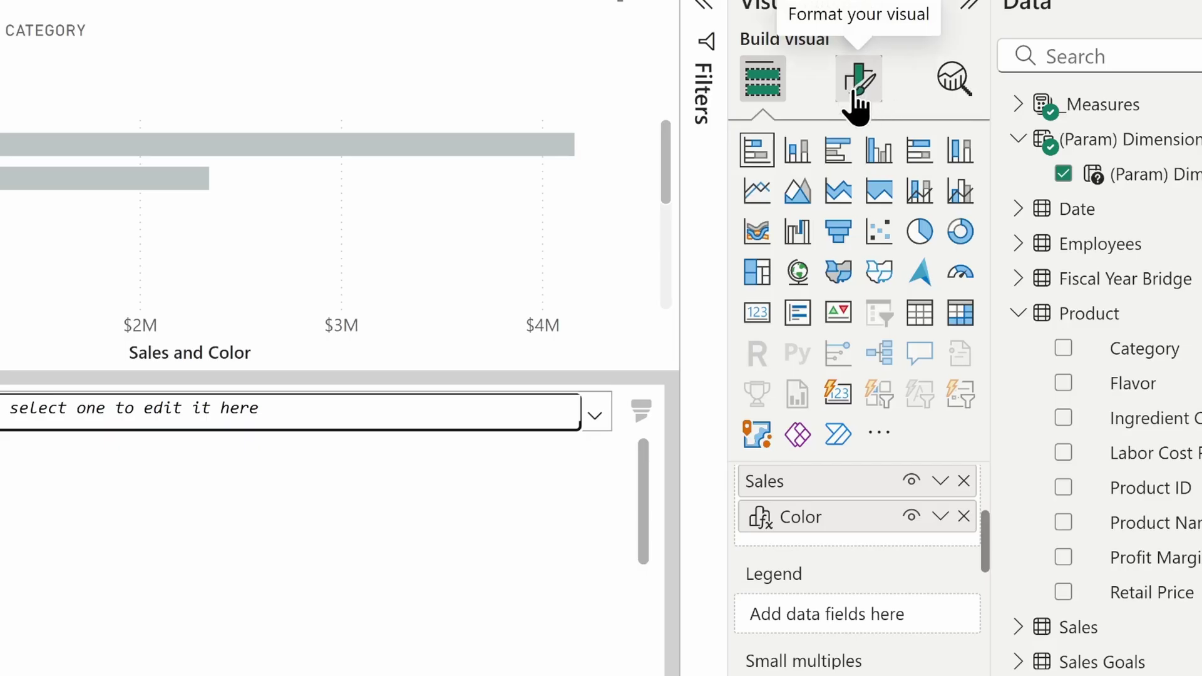
# Change the Color field's data type from Decimal number to Text under General > Data format.
pyautogui.click(859, 93)
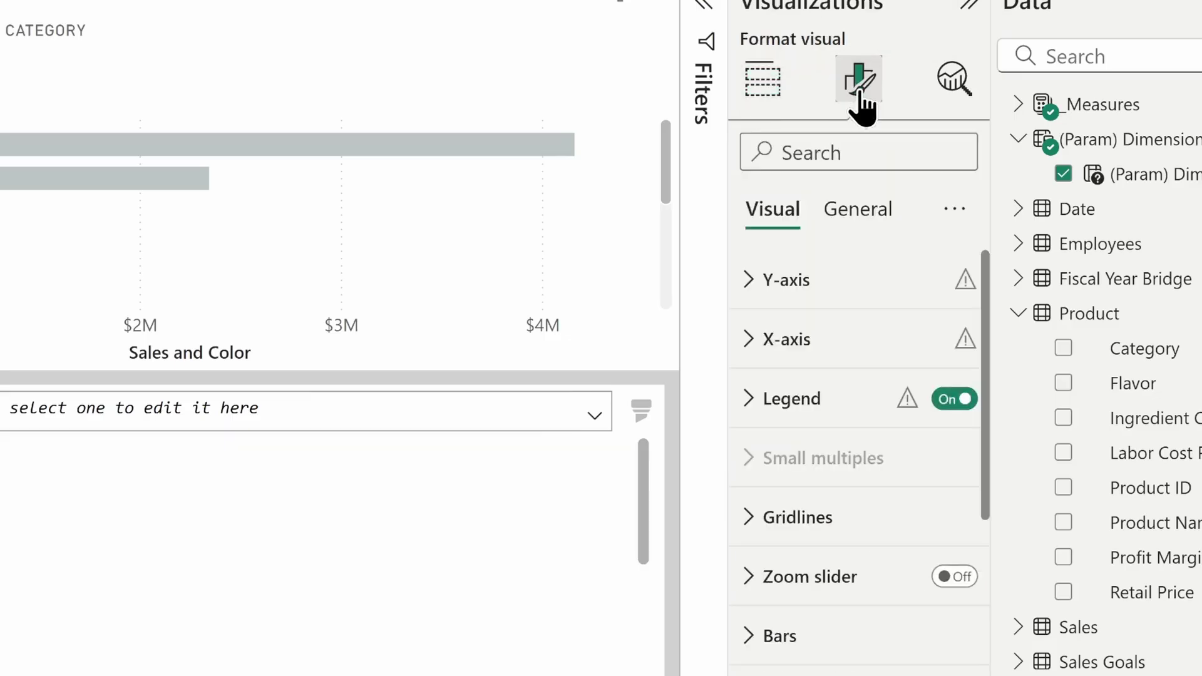
pyautogui.click(856, 221)
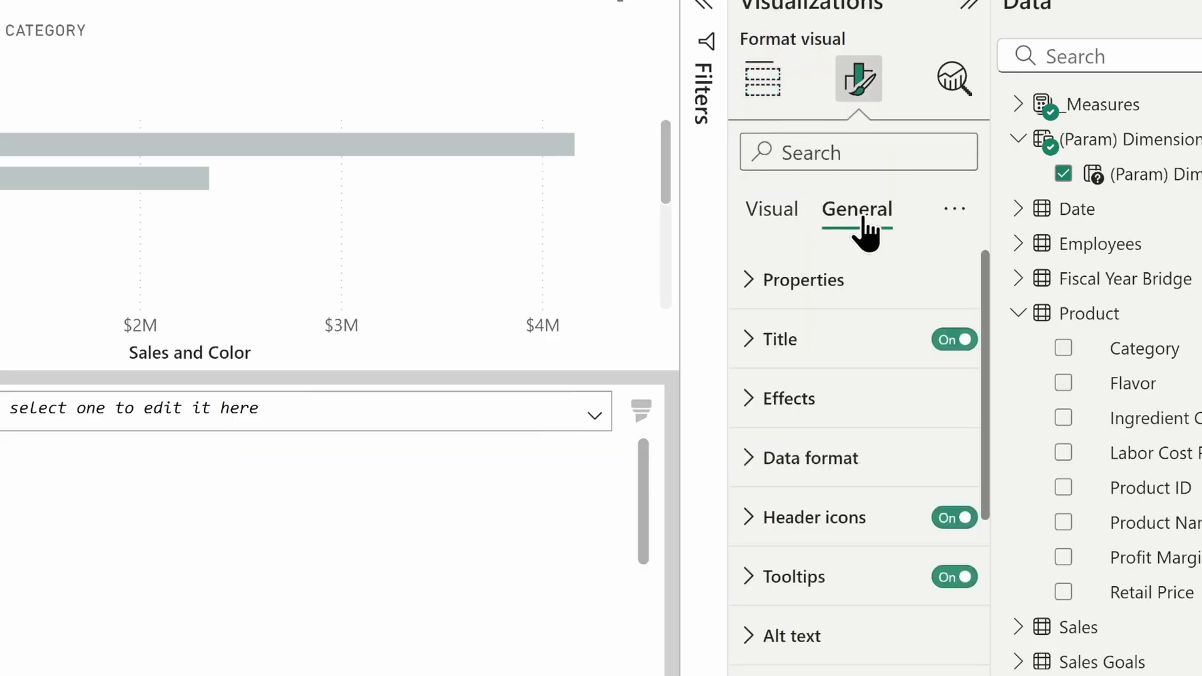
pyautogui.click(829, 460)
pyautogui.scroll(-3, 861, 403)
pyautogui.scroll(2, 889, 325)
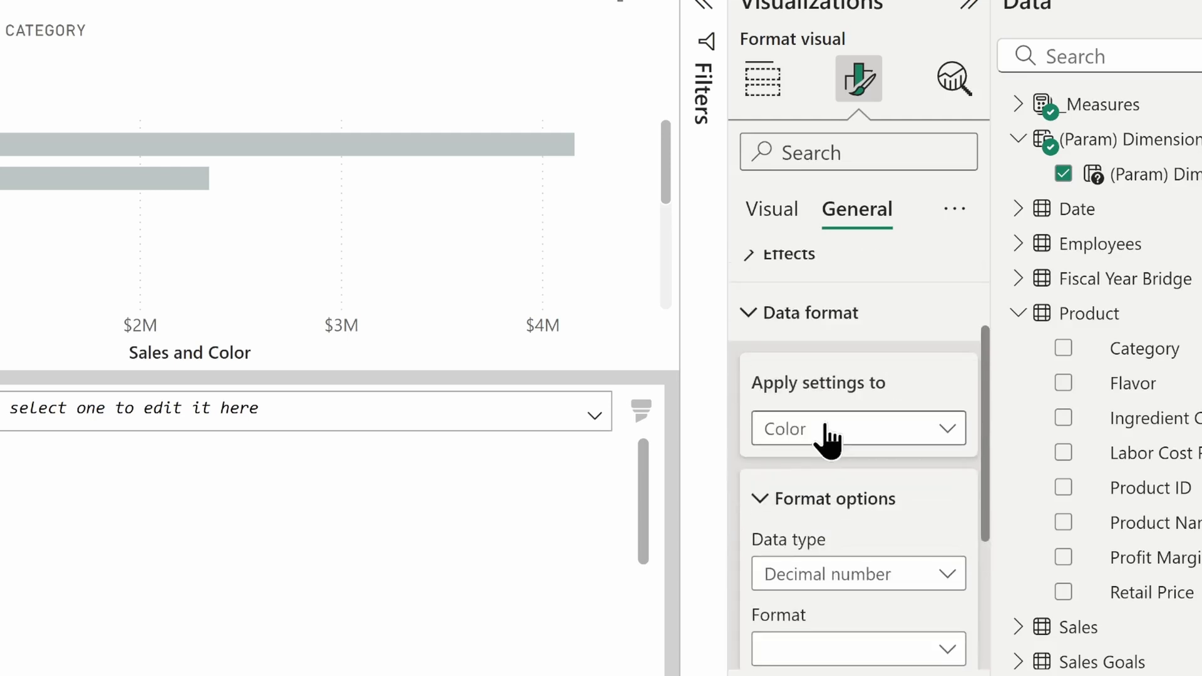
pyautogui.click(899, 579)
pyautogui.click(876, 482)
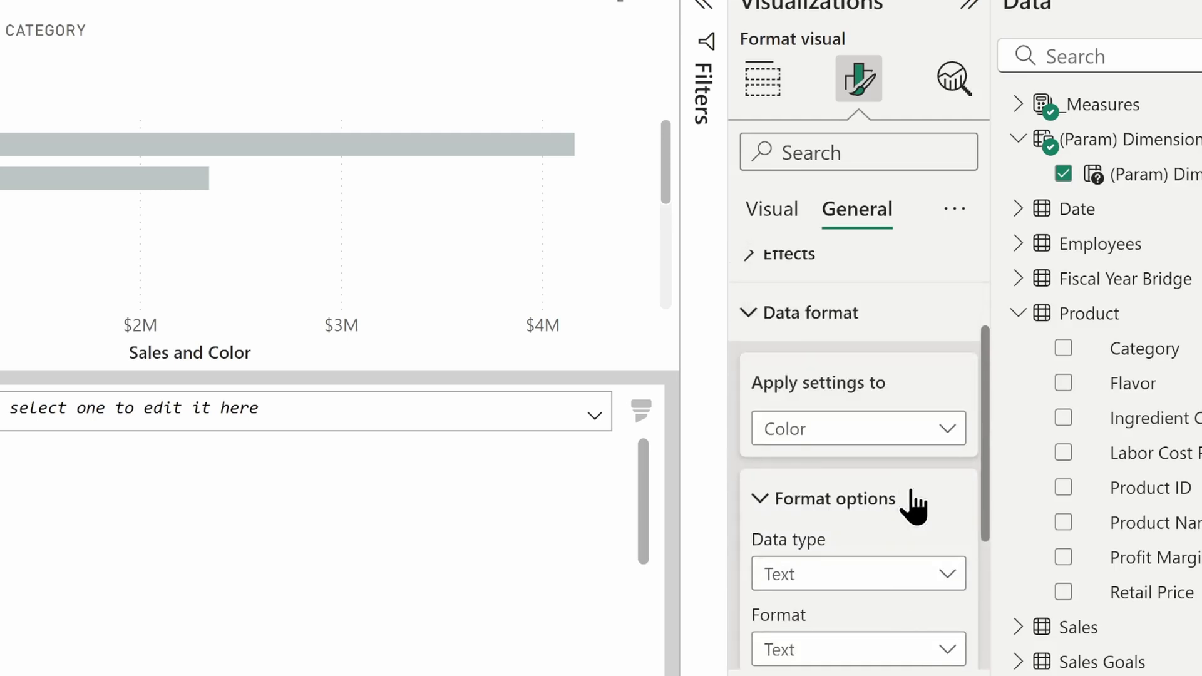
pyautogui.scroll(-2, 910, 506)
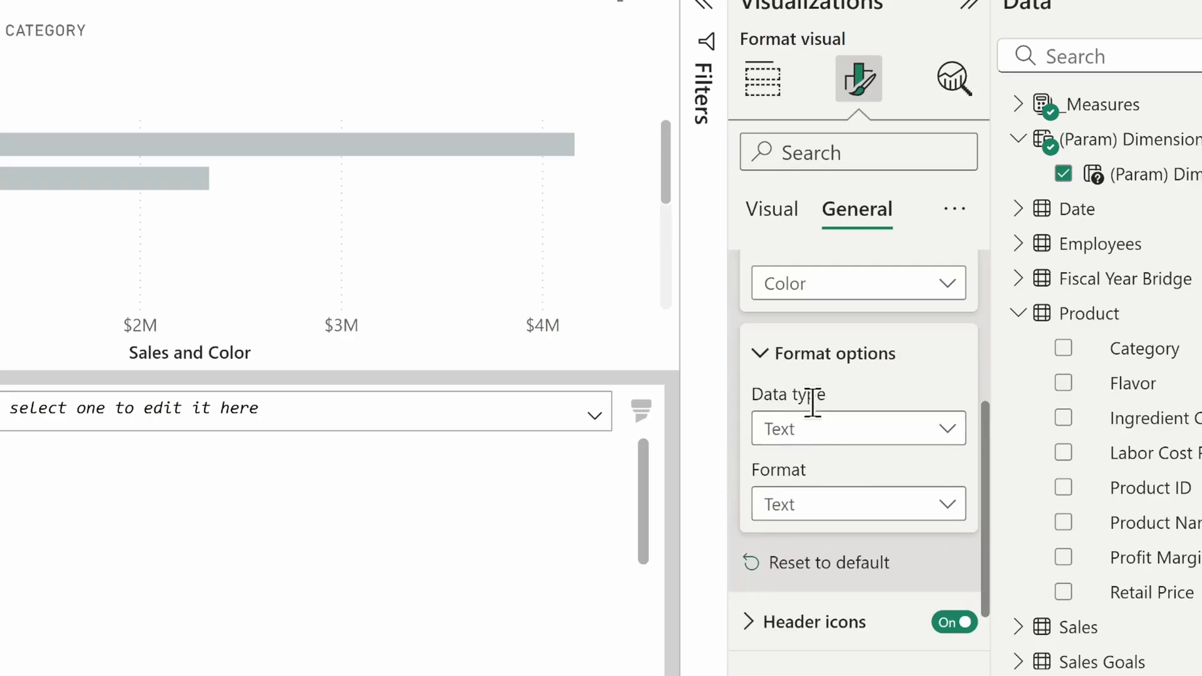
pyautogui.scroll(1, 875, 423)
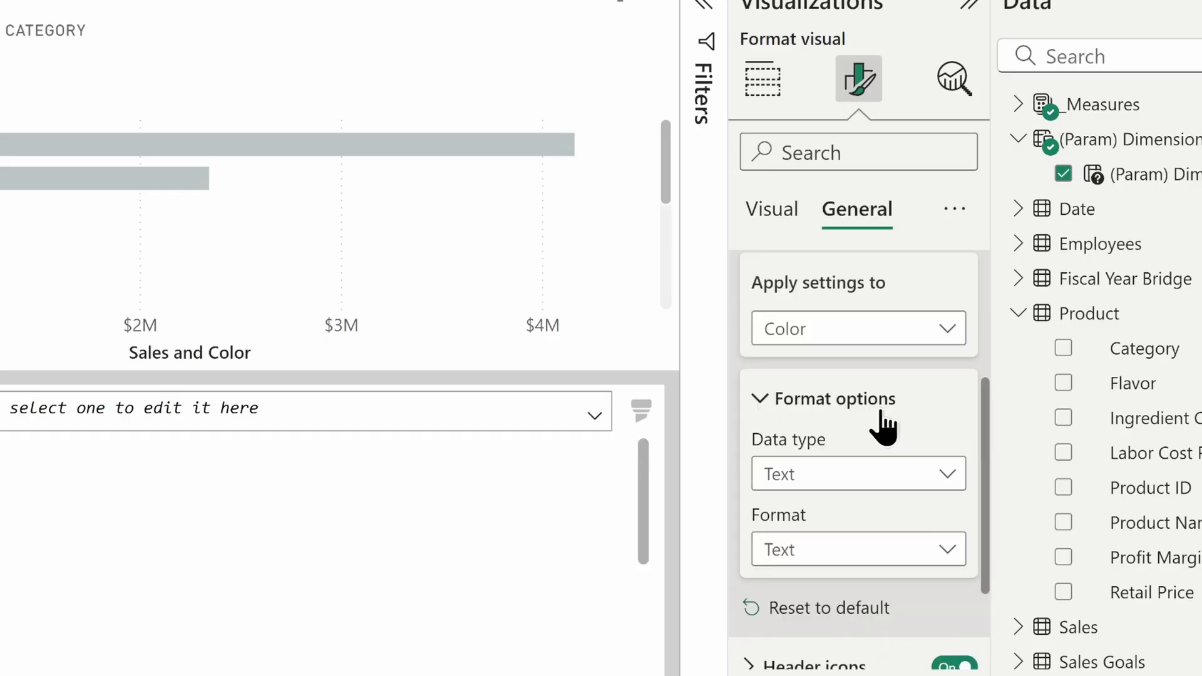
# Check the Bars color settings, then return to Build visual to see Sales and Color on the X-axis.
pyautogui.click(791, 213)
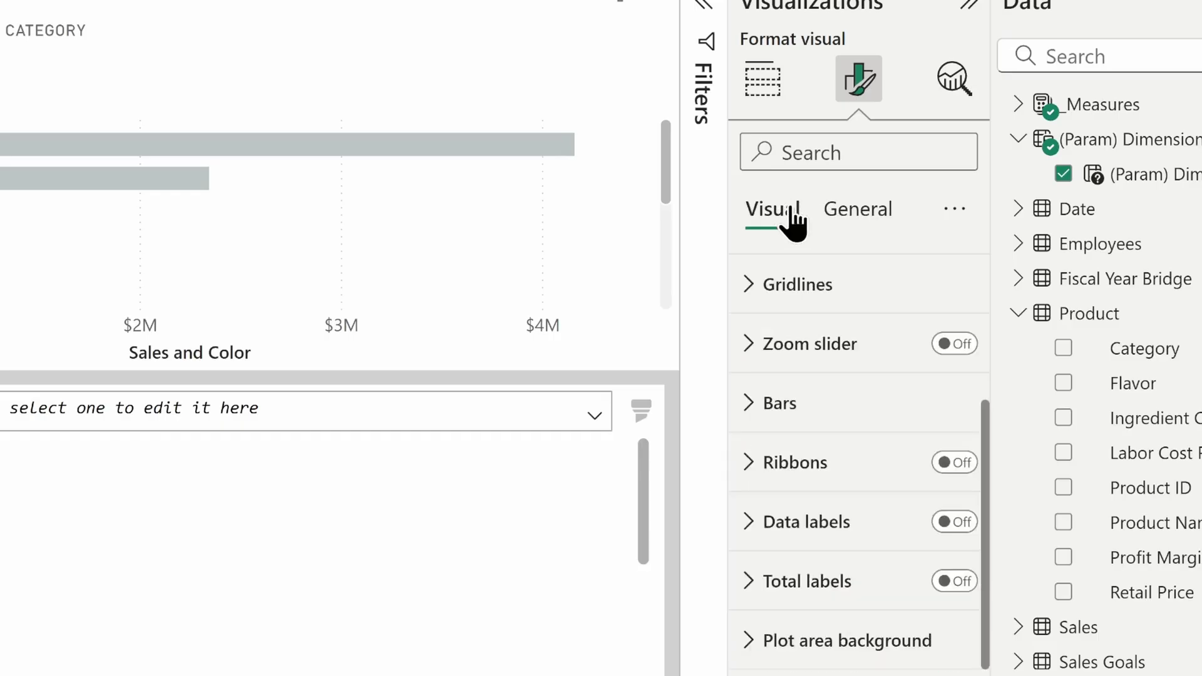
pyautogui.click(811, 426)
pyautogui.scroll(-3, 979, 466)
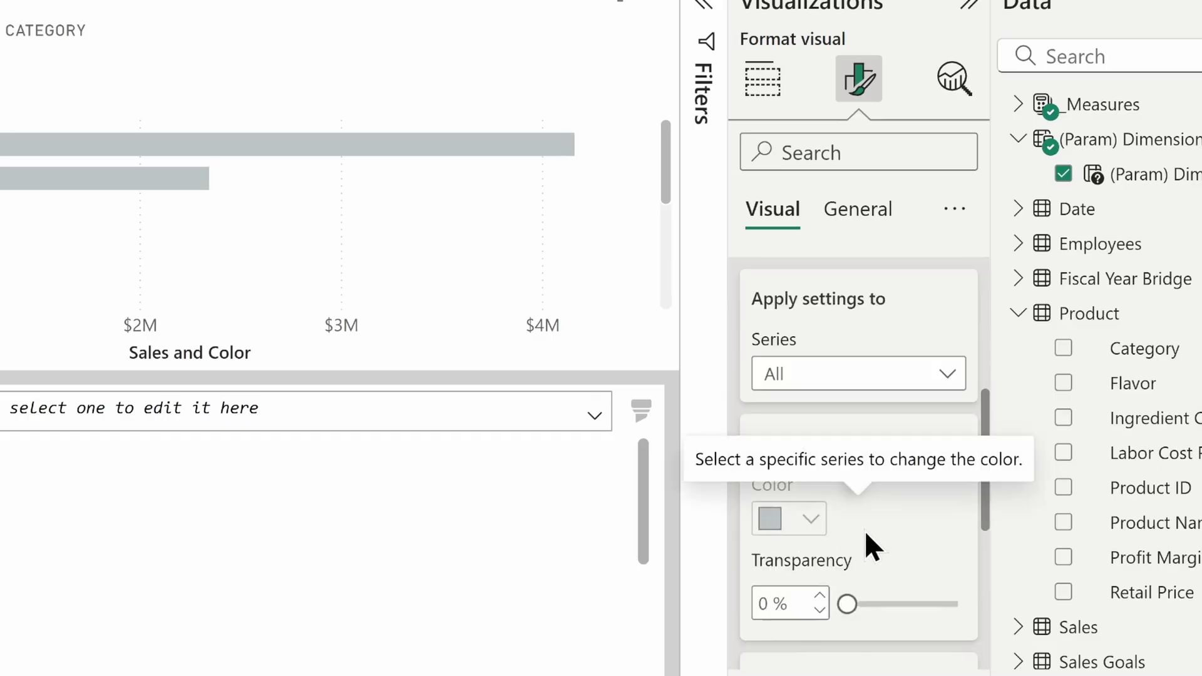
pyautogui.click(760, 84)
pyautogui.moveTo(985, 482); pyautogui.dragTo(1009, 535)
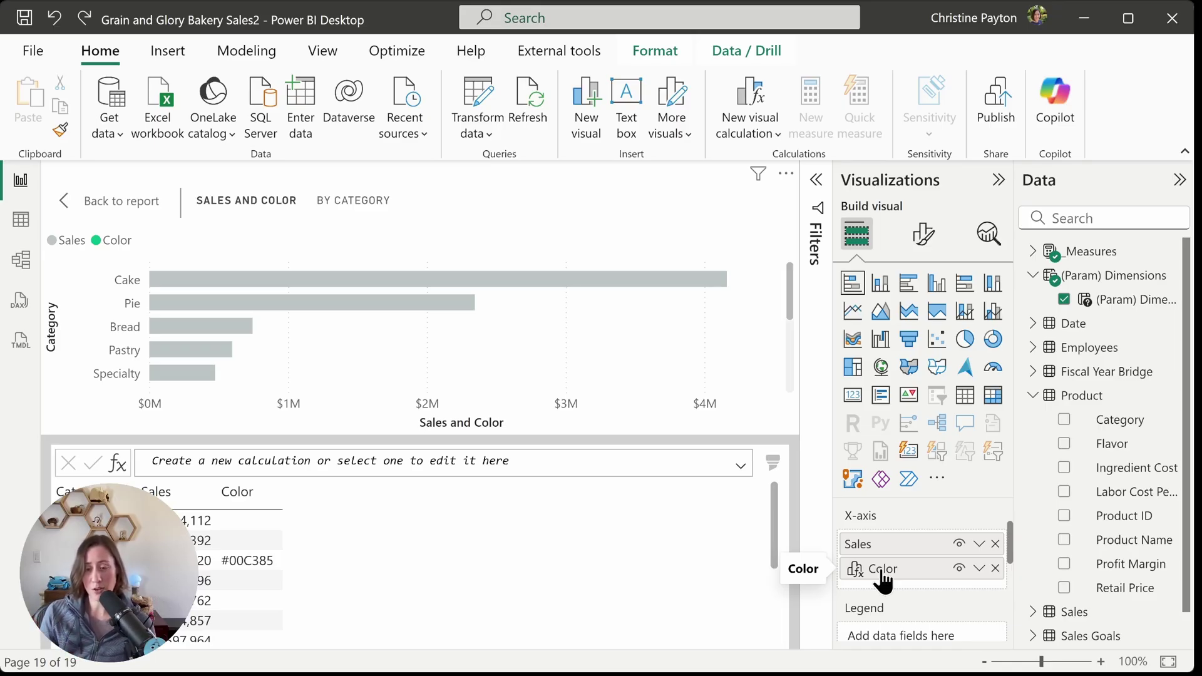
# Move the Color field from the X-axis into Tooltips.
pyautogui.click(980, 568)
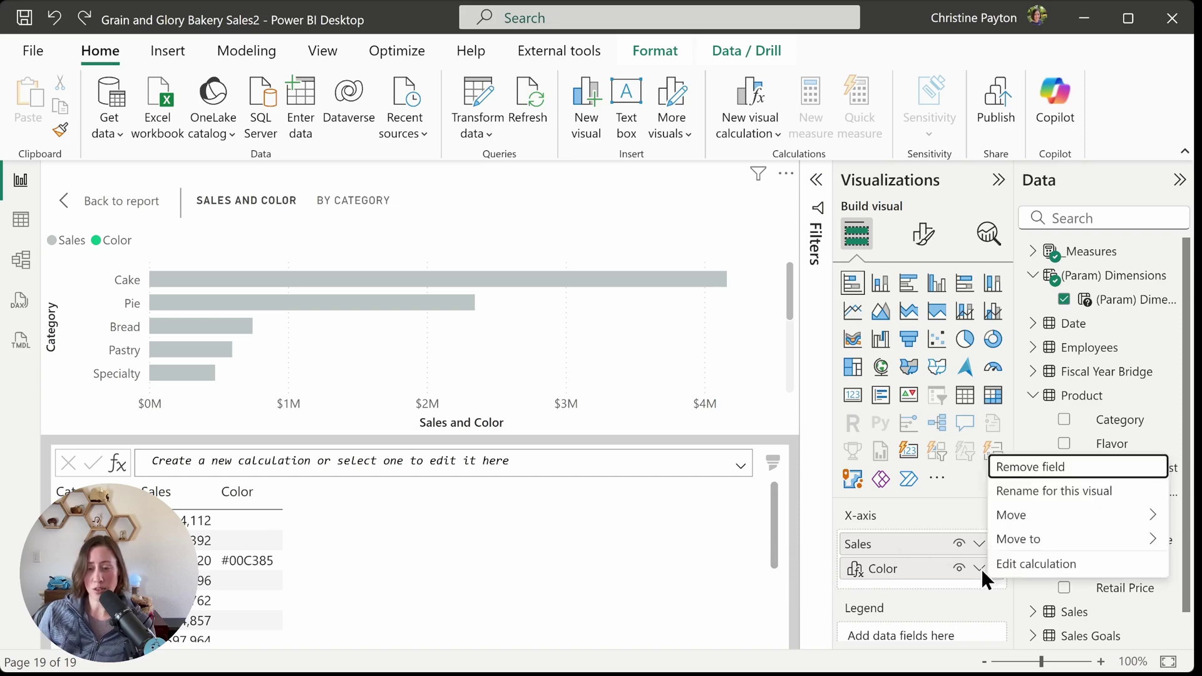
pyautogui.moveTo(1031, 539)
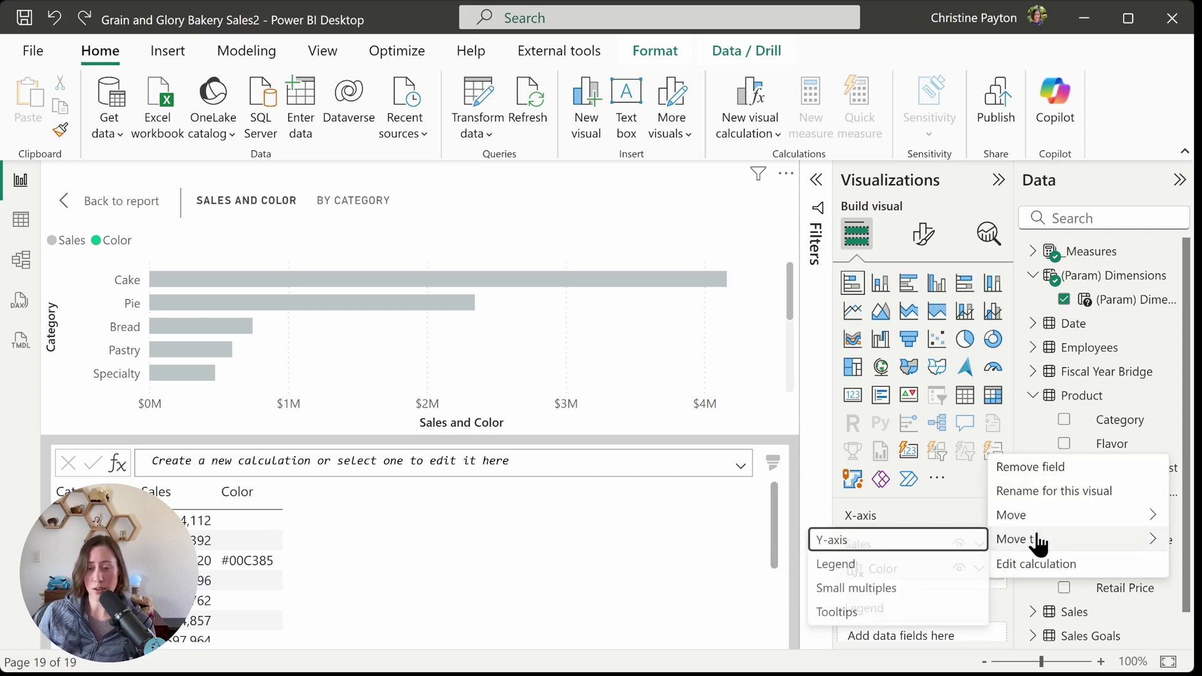
pyautogui.click(905, 614)
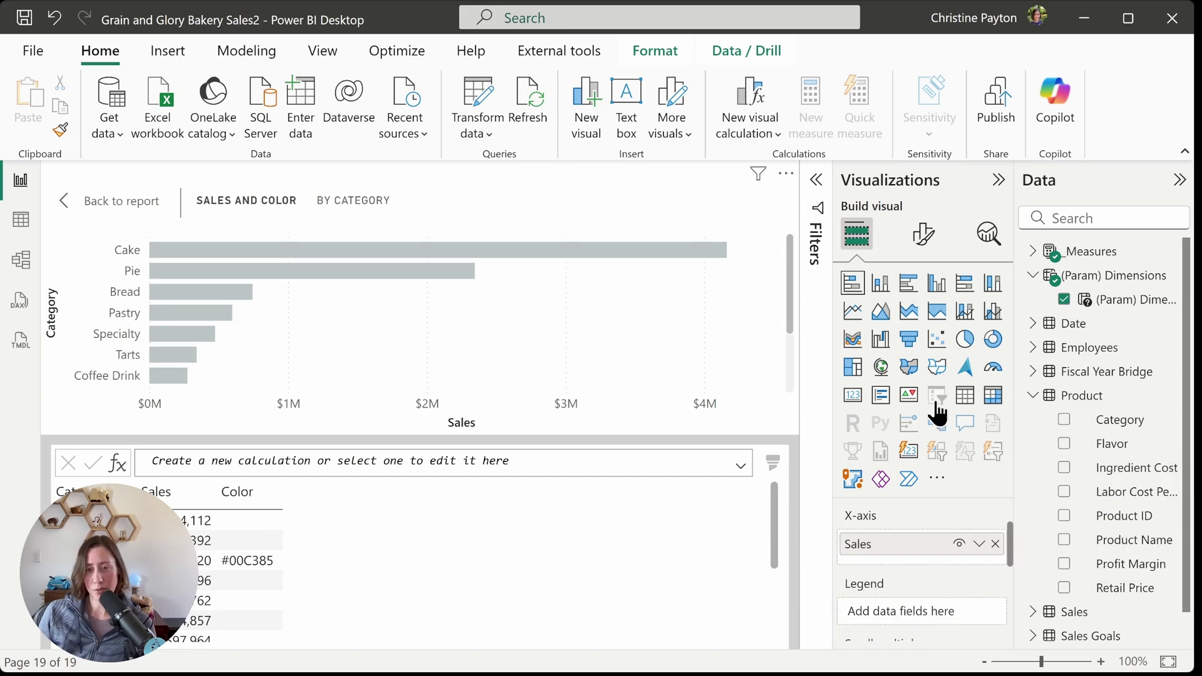
# Open Format visual > Bars color and revise Color to use RANKX, greening the top three.
pyautogui.click(925, 241)
pyautogui.scroll(-3, 929, 432)
pyautogui.click(896, 466)
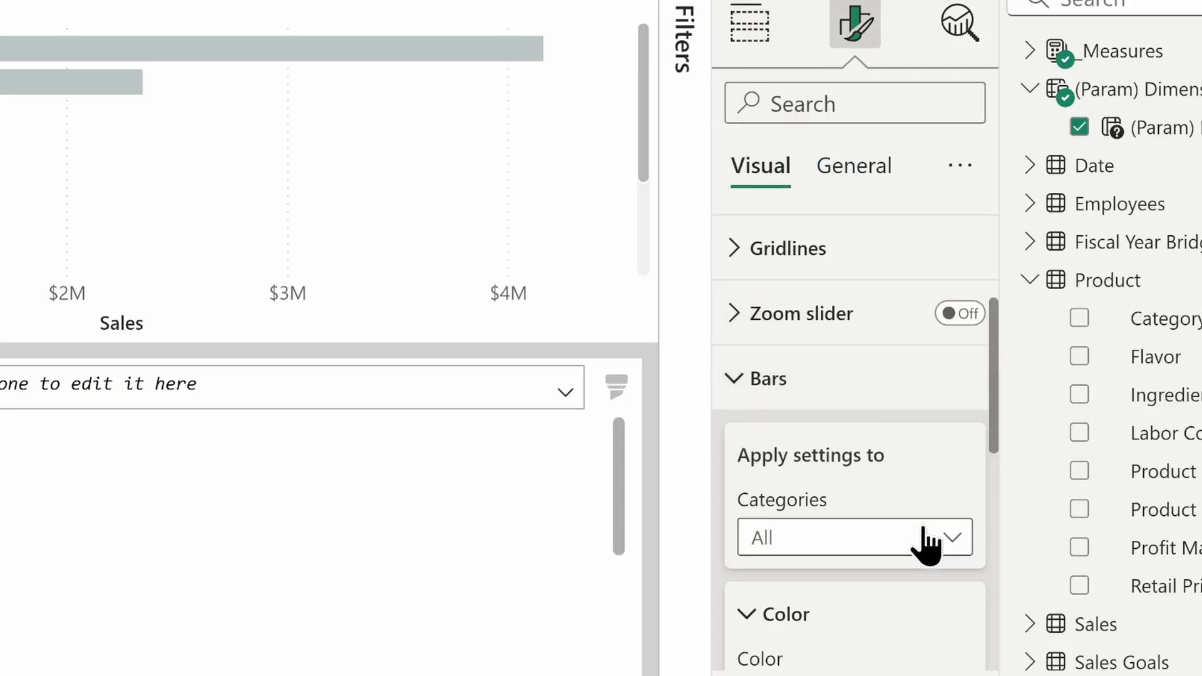
pyautogui.scroll(-2, 926, 539)
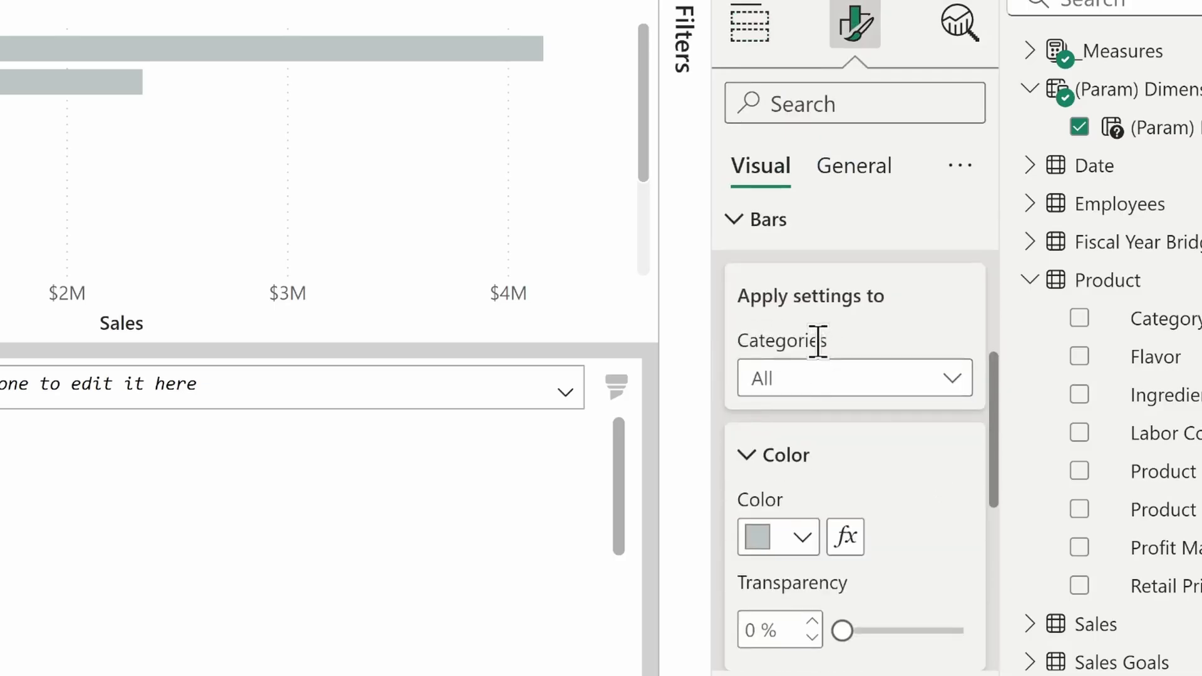
pyautogui.scroll(1, 839, 419)
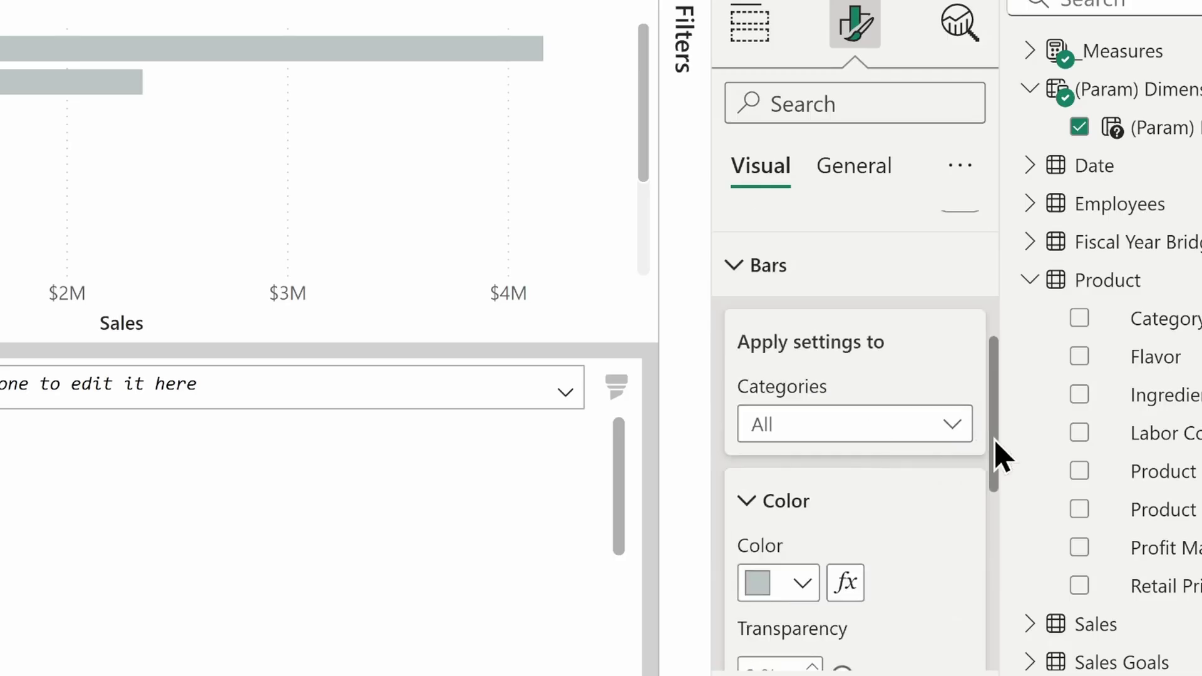
pyautogui.moveTo(995, 443); pyautogui.dragTo(988, 467)
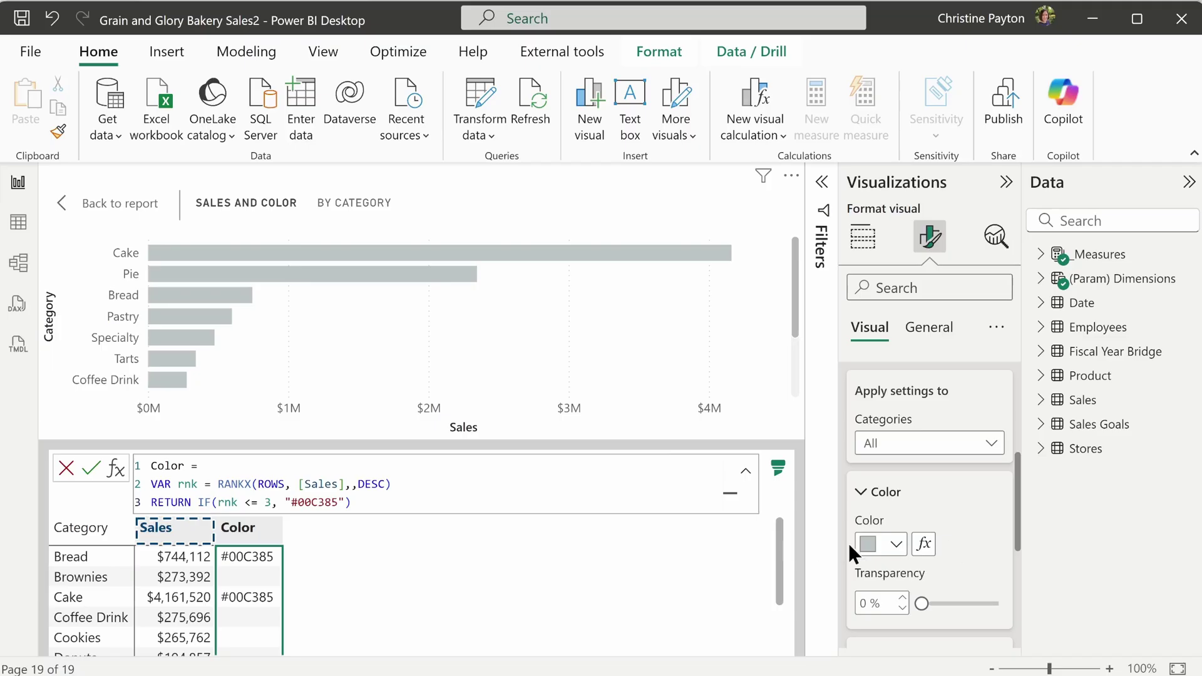
# Set the bar color's fx format style to Field value based on Color, turning Cake green.
pyautogui.click(923, 543)
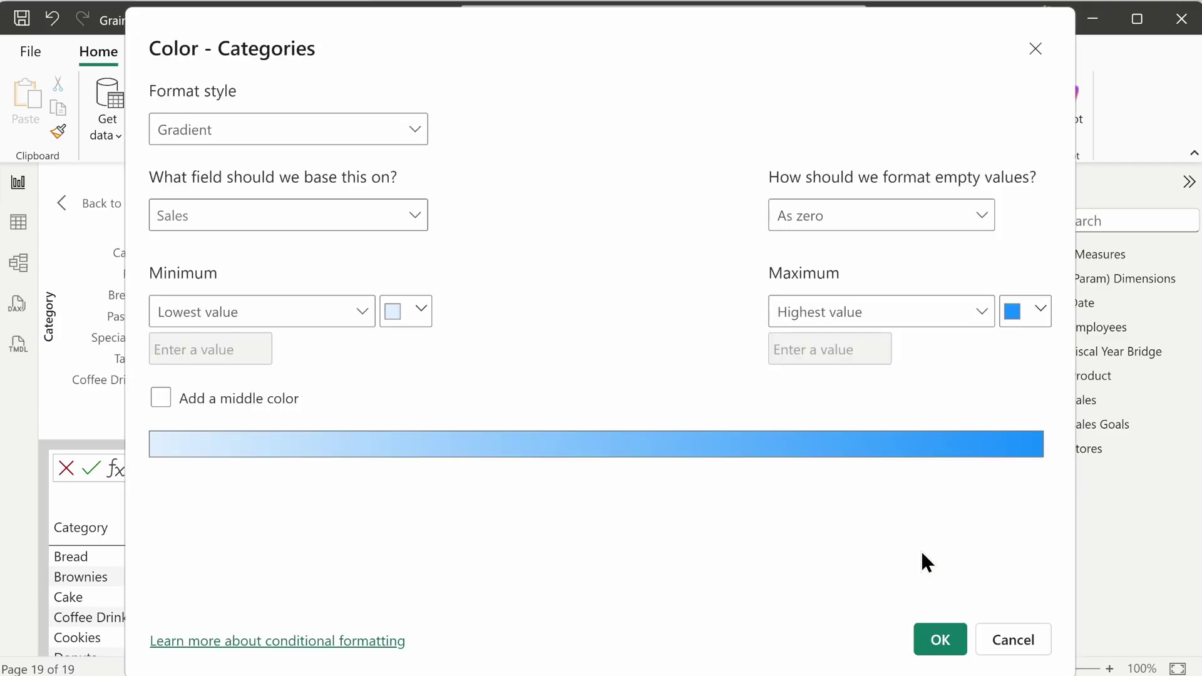
pyautogui.click(215, 137)
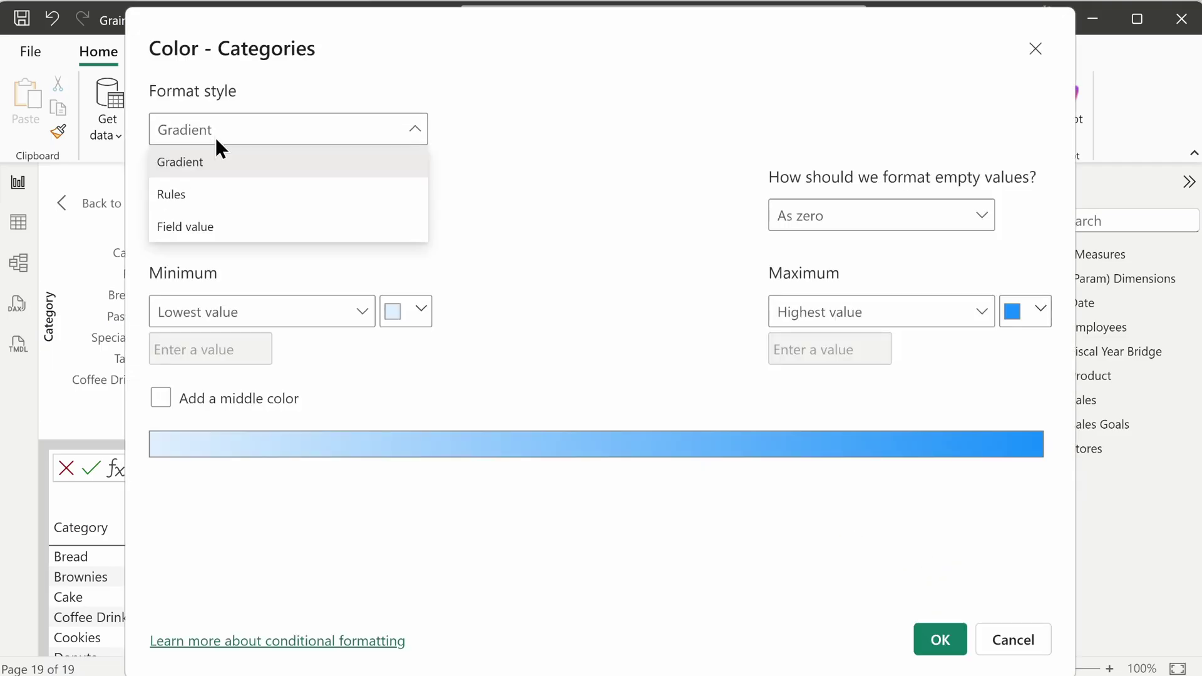
pyautogui.click(215, 238)
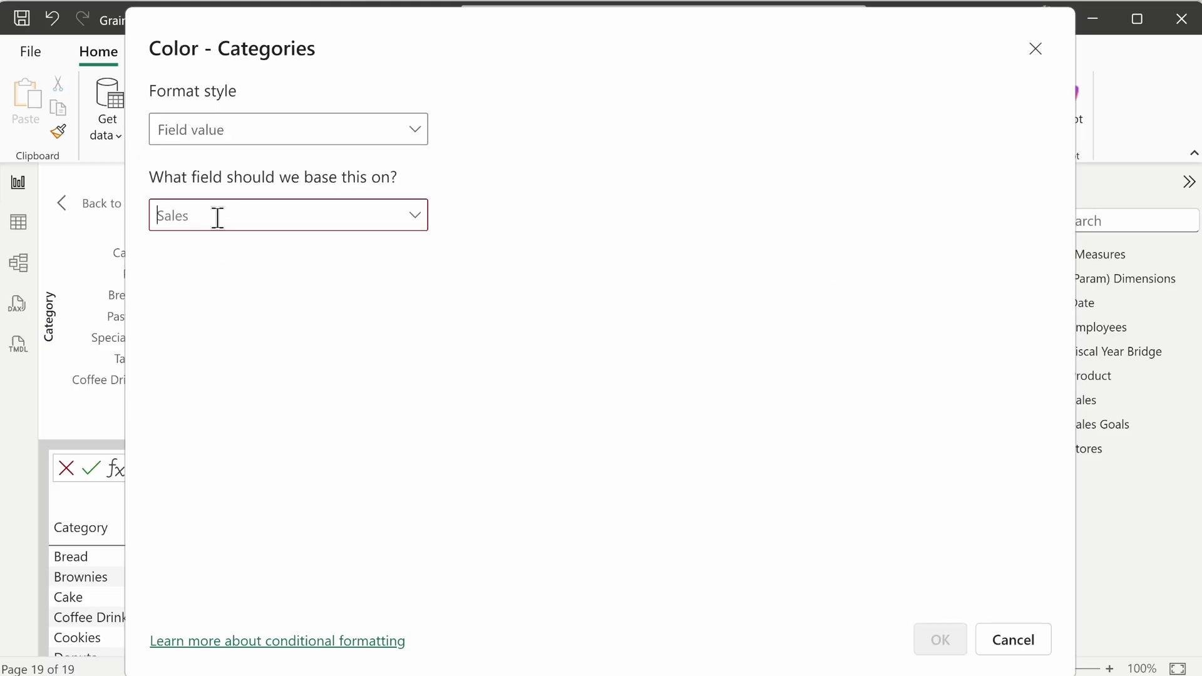
pyautogui.click(217, 215)
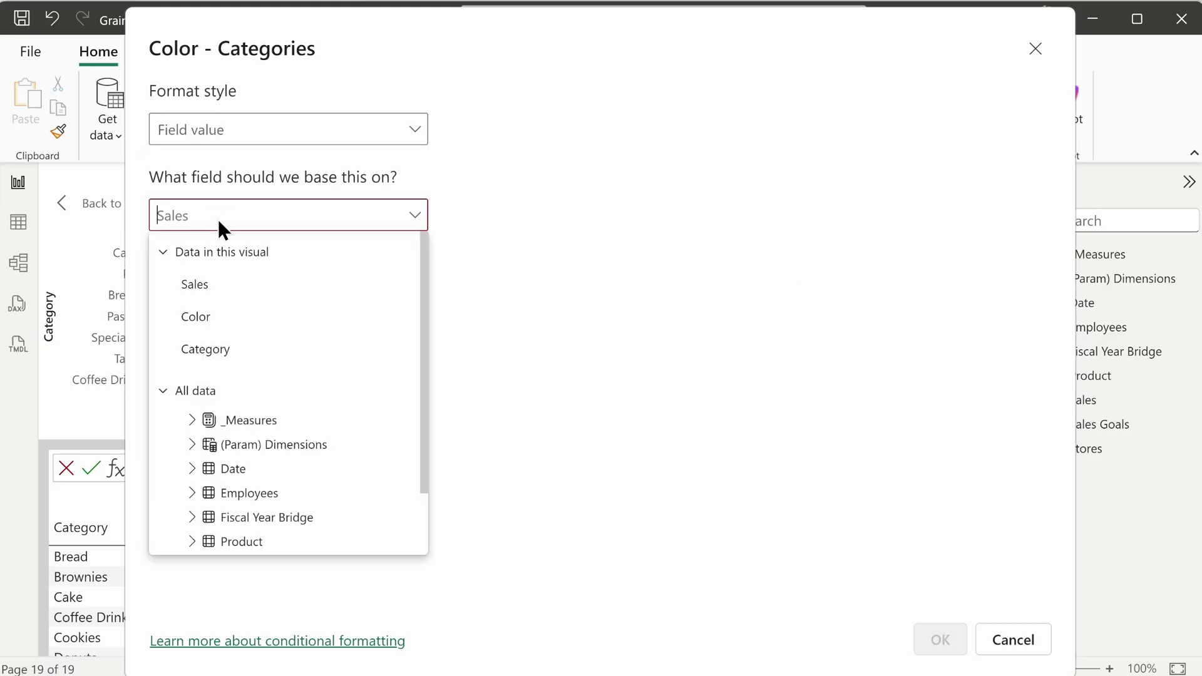
pyautogui.click(216, 321)
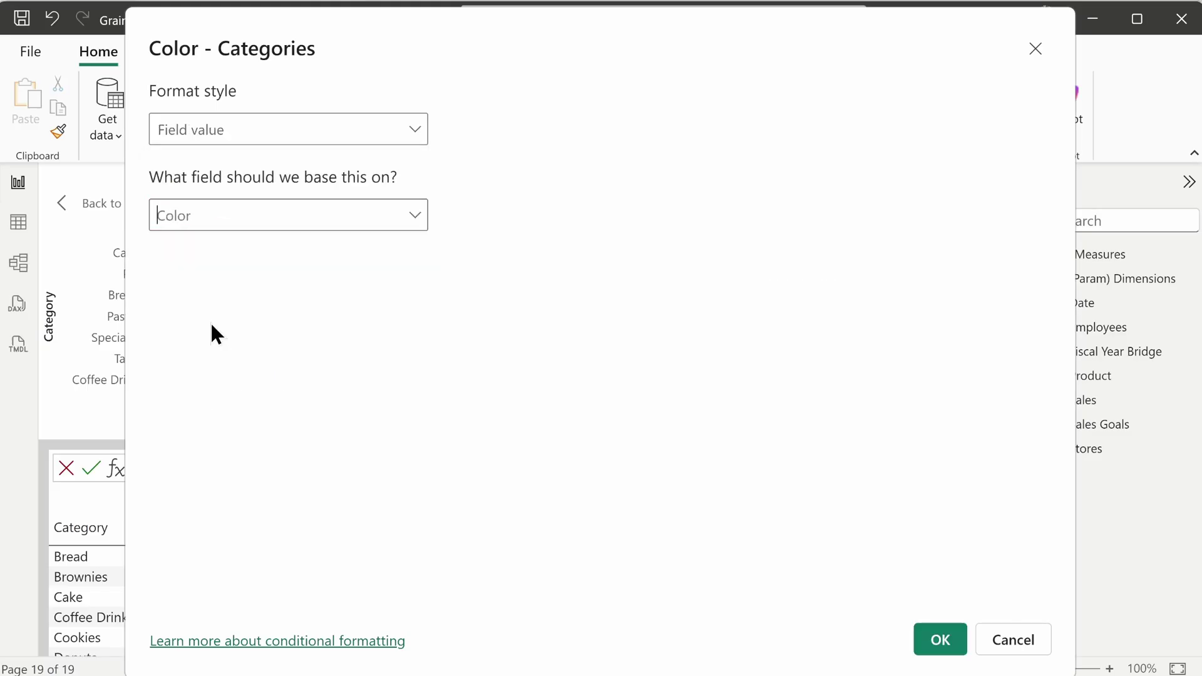
pyautogui.click(949, 638)
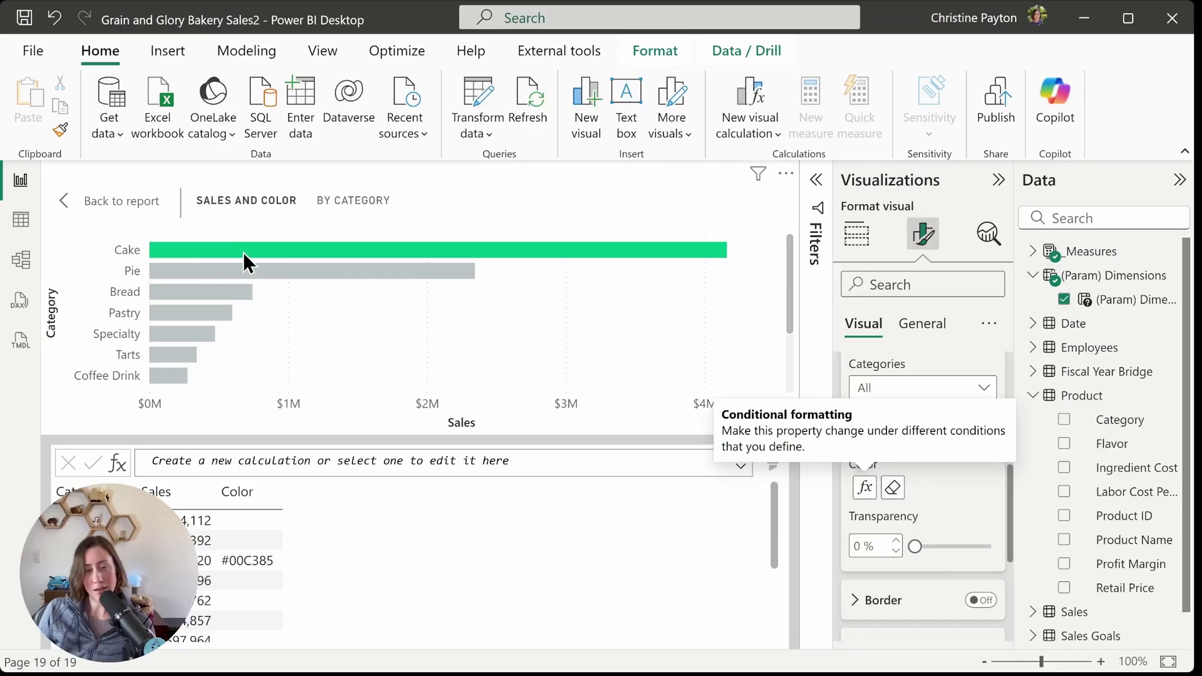
pyautogui.moveTo(243, 253)
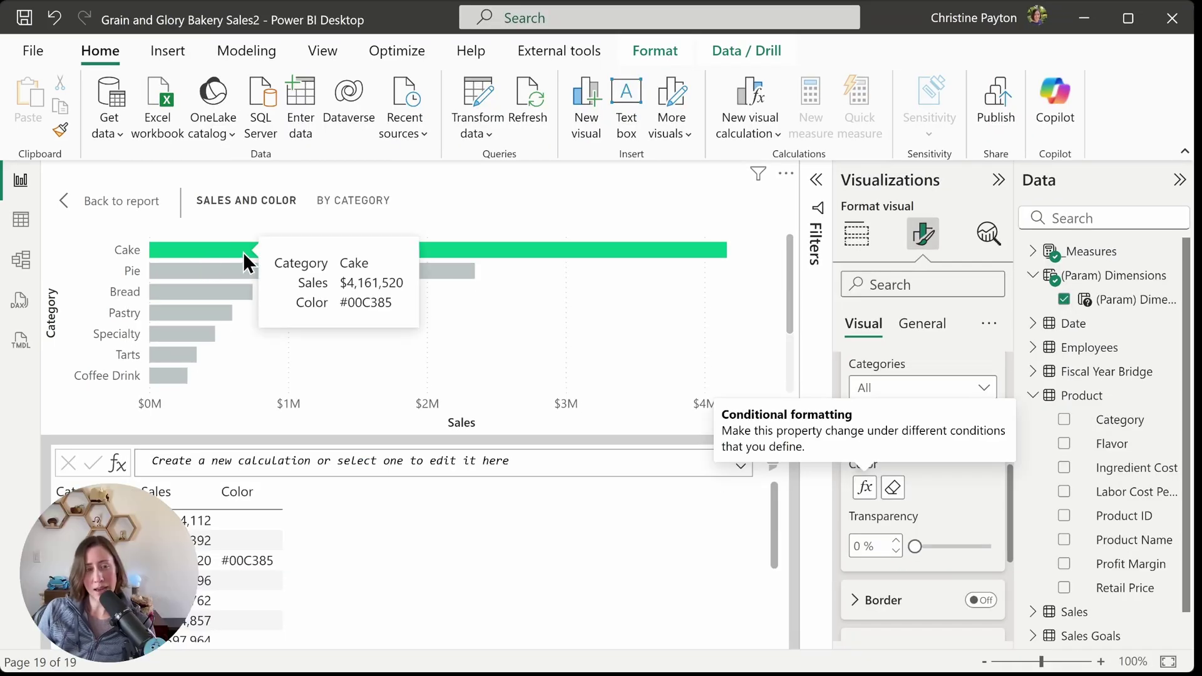
pyautogui.click(101, 208)
pyautogui.click(722, 400)
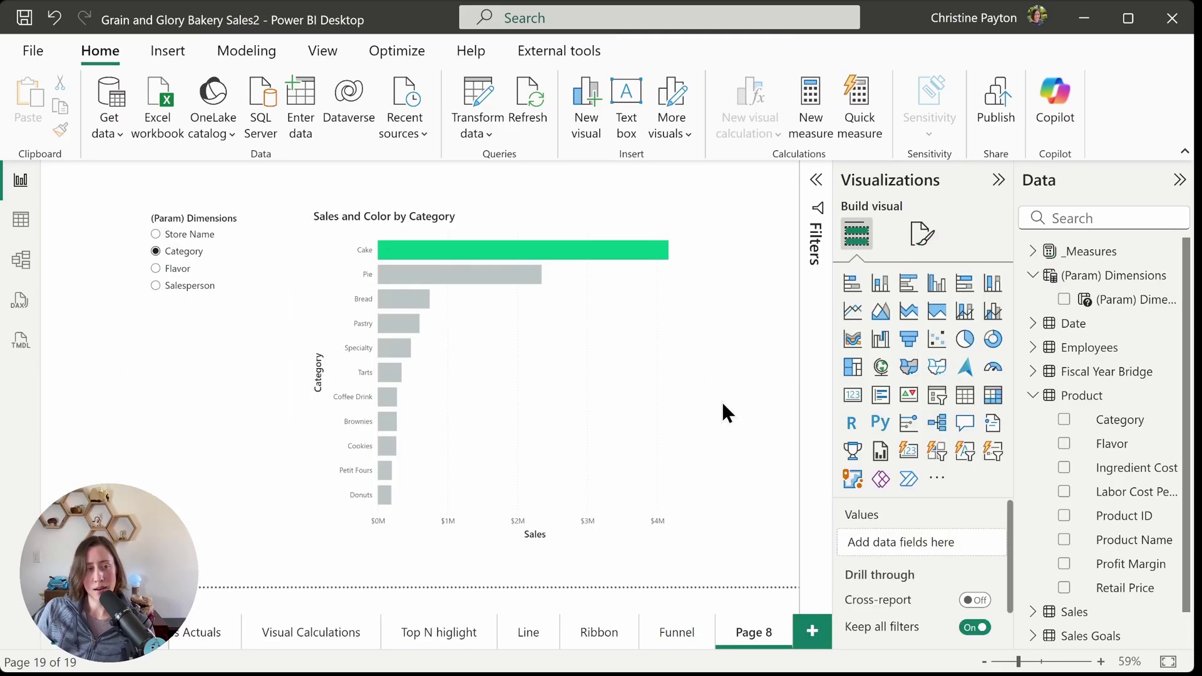
pyautogui.click(323, 53)
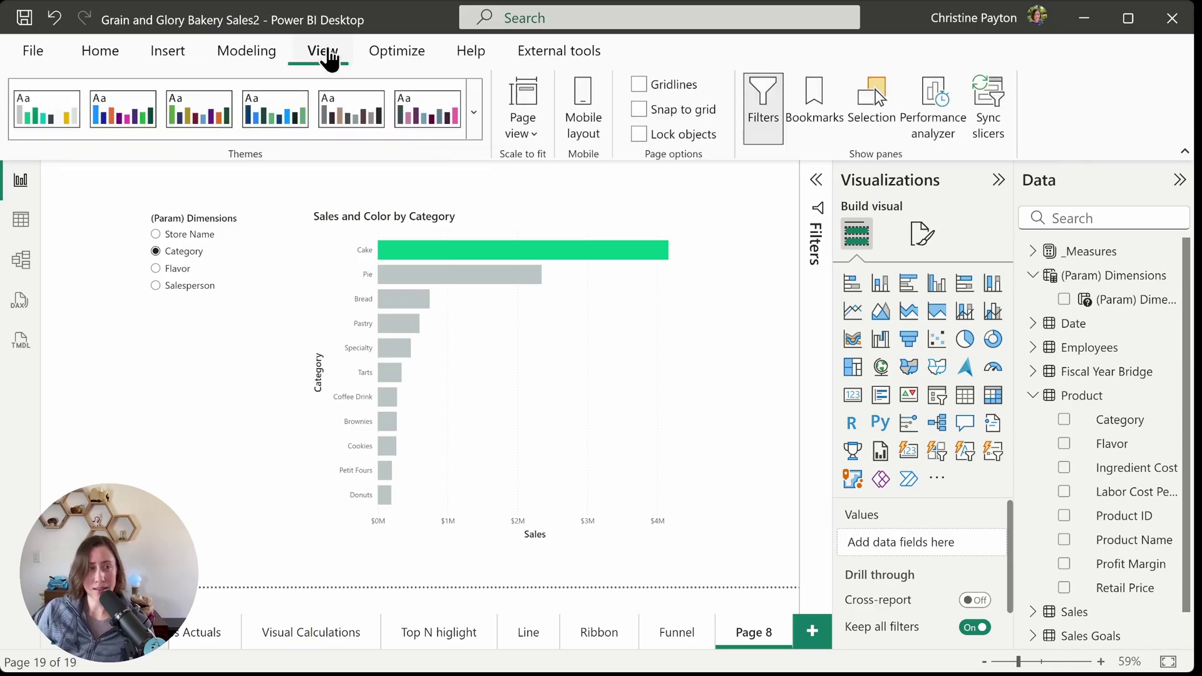
pyautogui.click(473, 116)
pyautogui.scroll(-4, 206, 536)
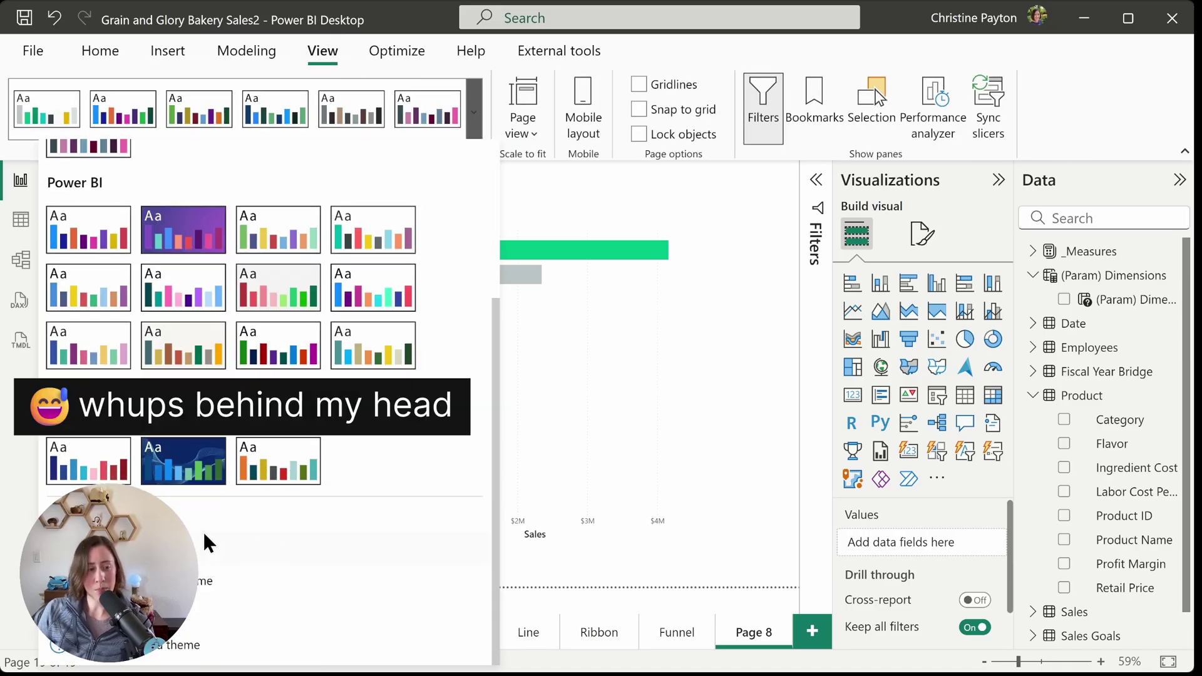
pyautogui.click(715, 463)
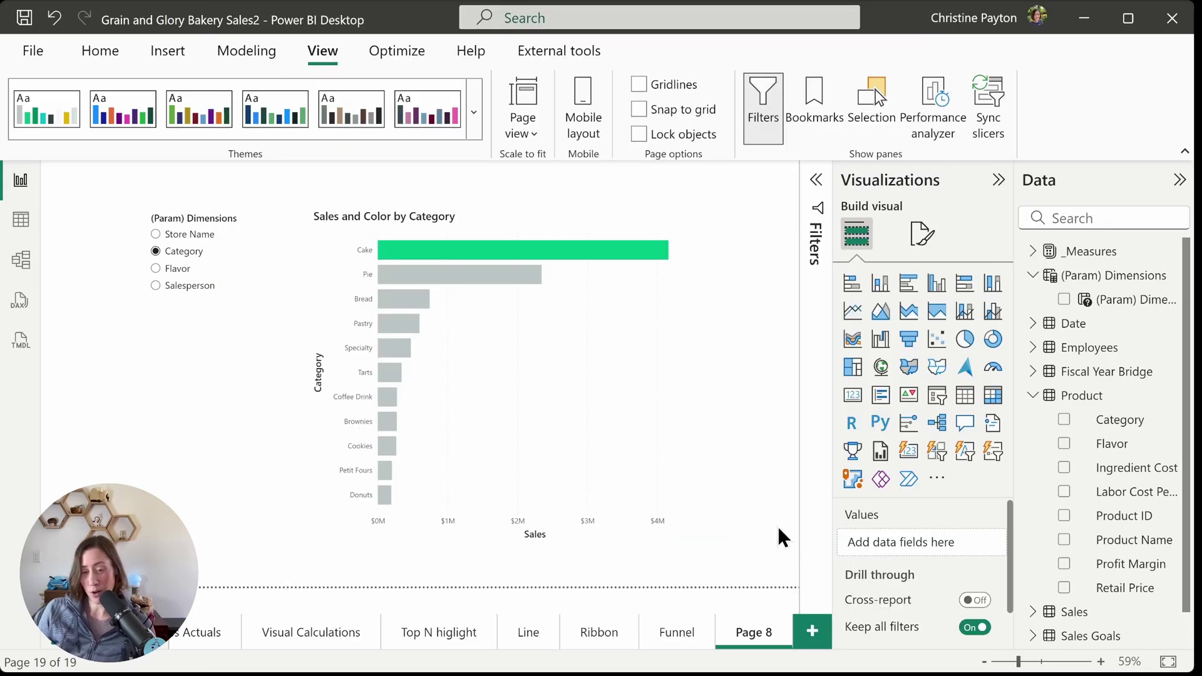
pyautogui.click(414, 244)
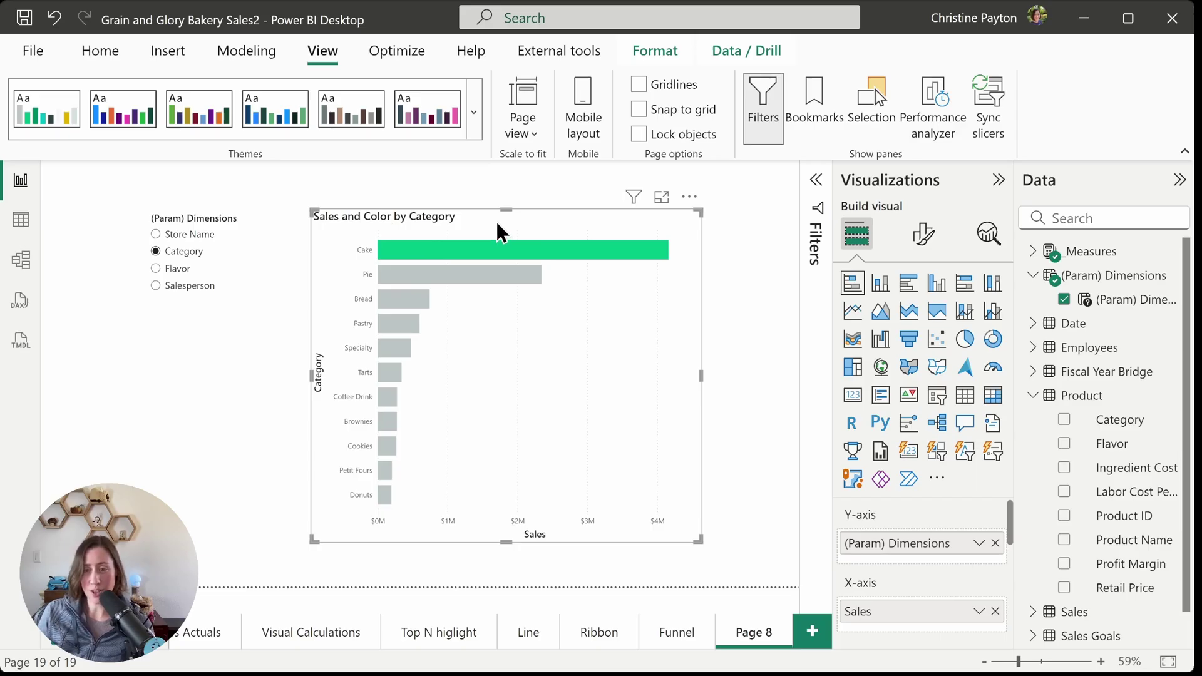
# Try the stacked column and funnel visuals, then return the chart to a stacked bar chart.
pyautogui.click(887, 287)
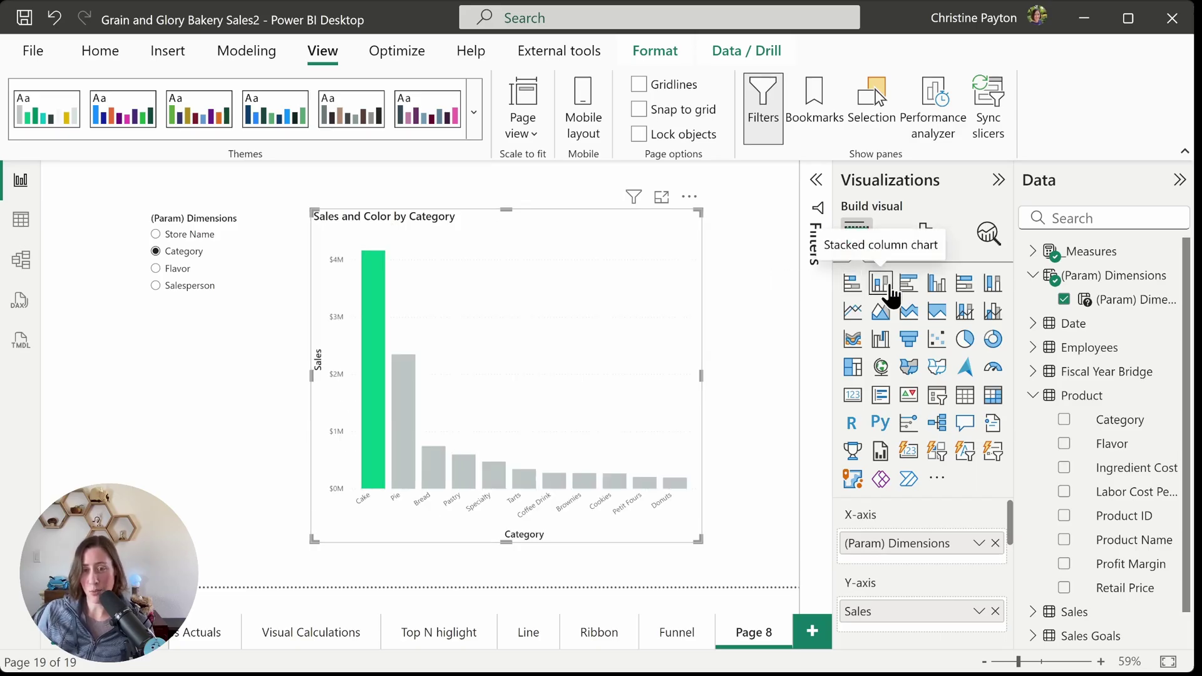
pyautogui.click(908, 339)
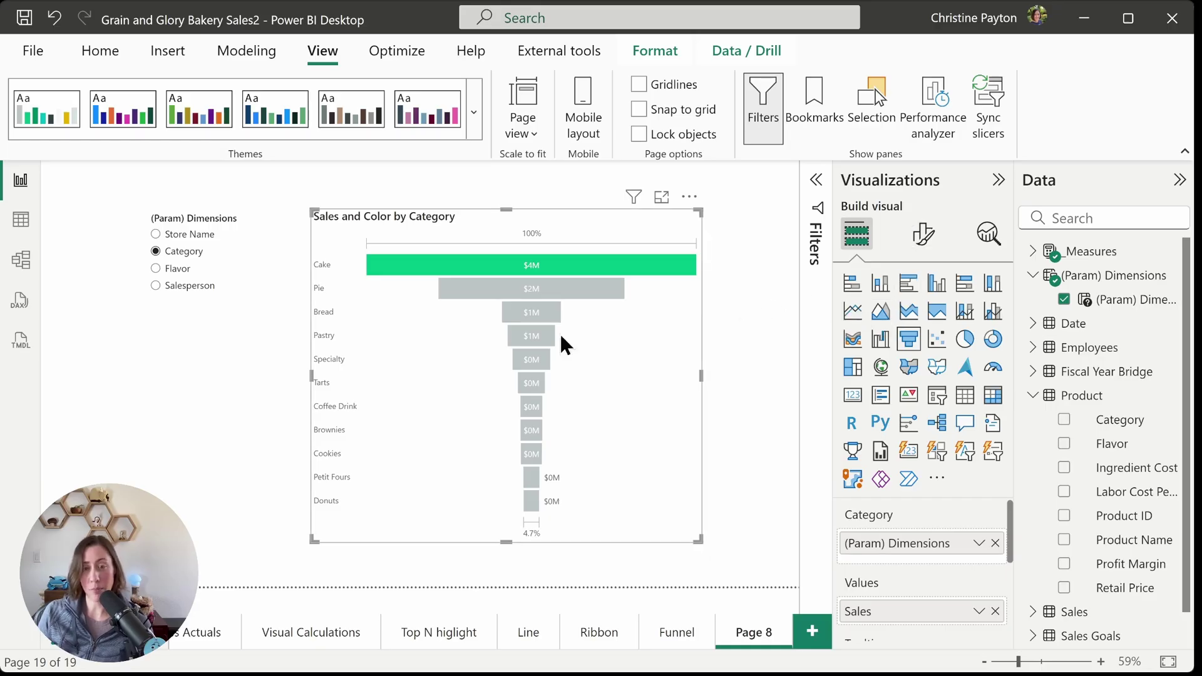
pyautogui.click(851, 283)
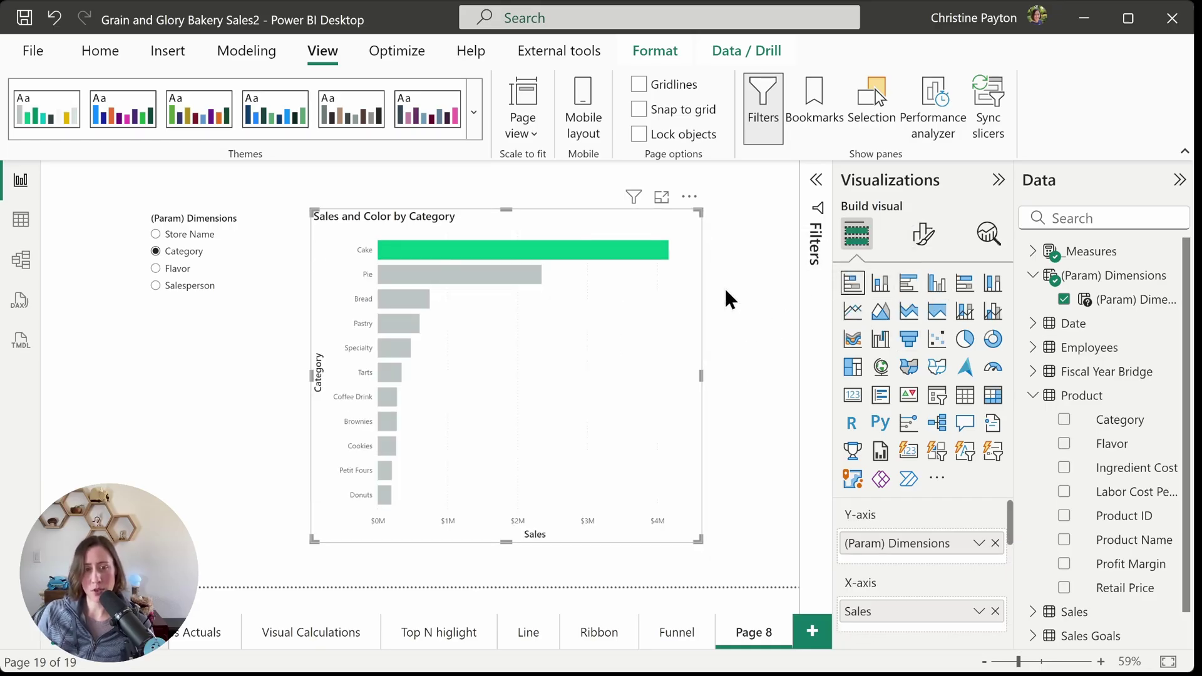
# Open the Color visual calculation from the Tooltips well for editing.
pyautogui.scroll(-5, 941, 581)
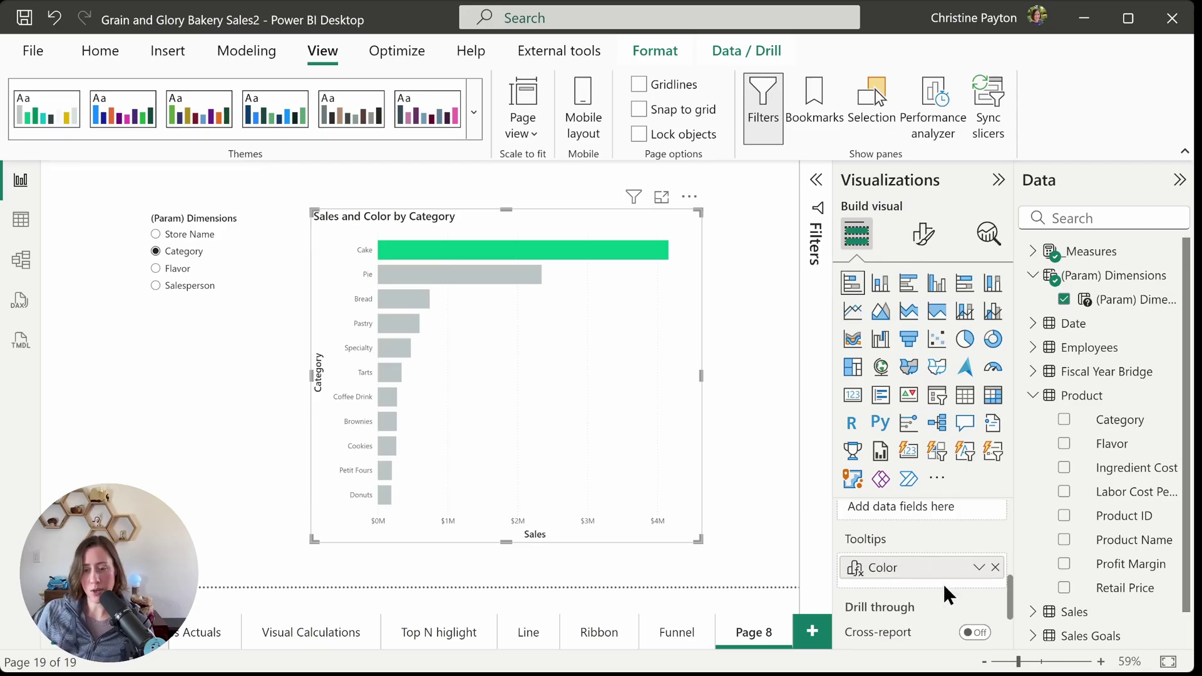
pyautogui.click(978, 567)
pyautogui.click(1064, 645)
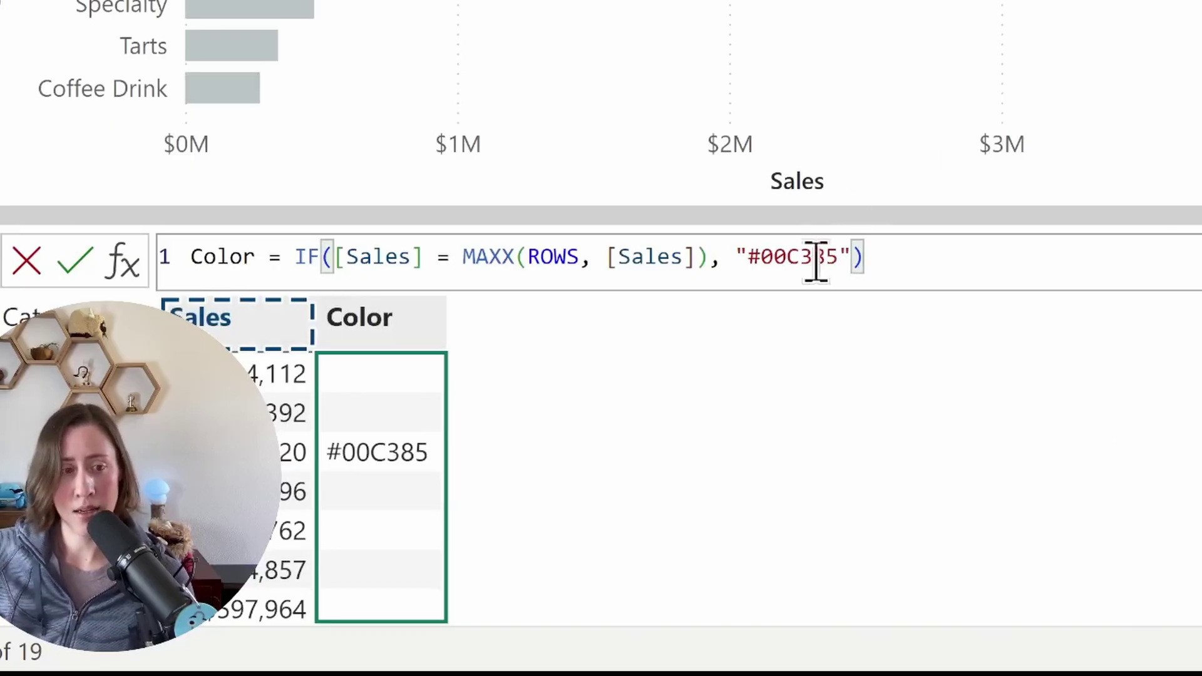
# Replace the IF expression with VAR rnk = RANKX(ROWS, [Sales],,DESC).
pyautogui.keyDown('shift'); pyautogui.click(291, 257); pyautogui.keyUp('shift')
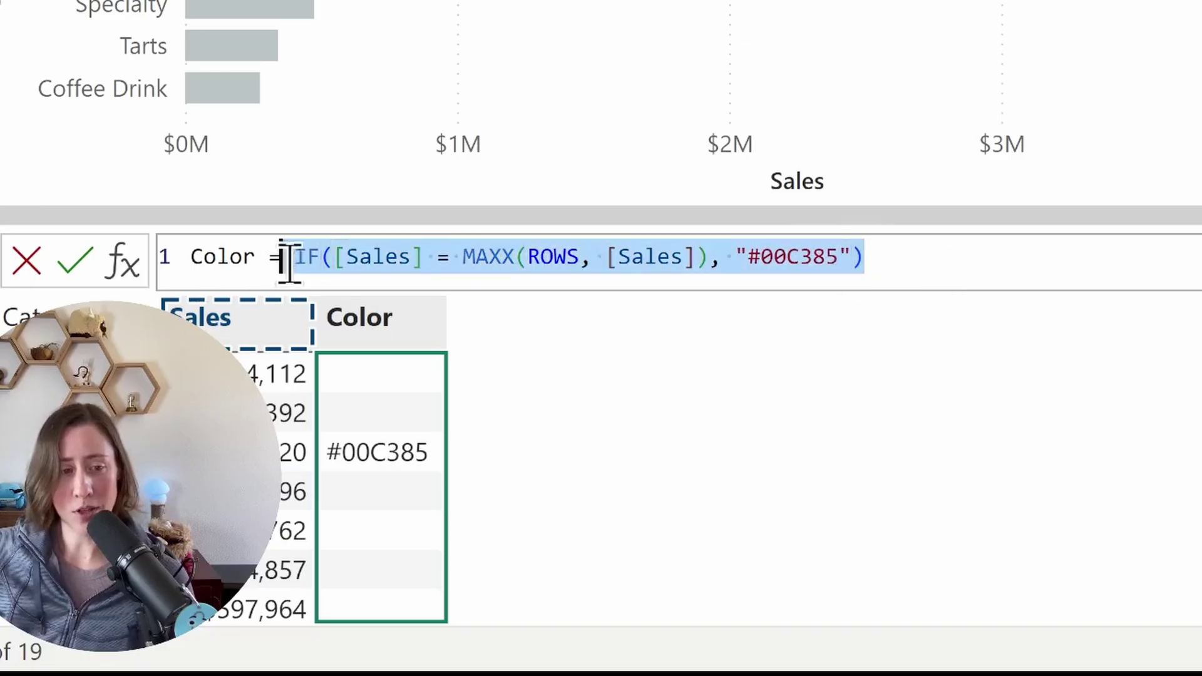
pyautogui.hotkey('shift', 'Return')
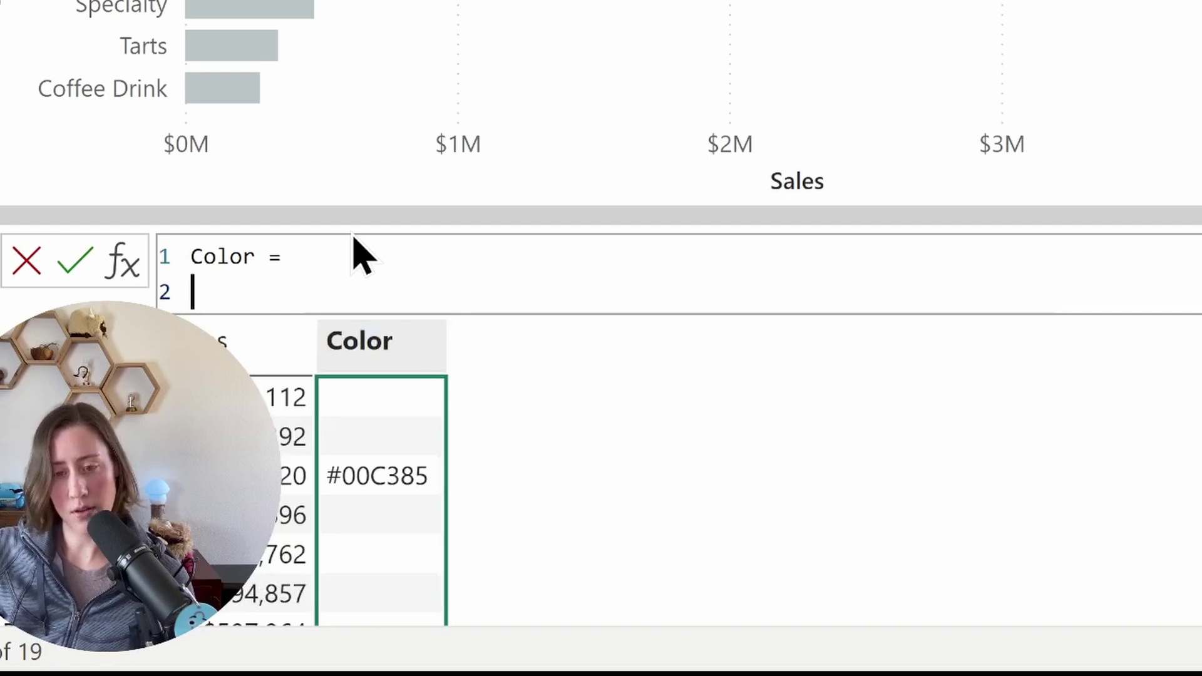
pyautogui.write('Var')
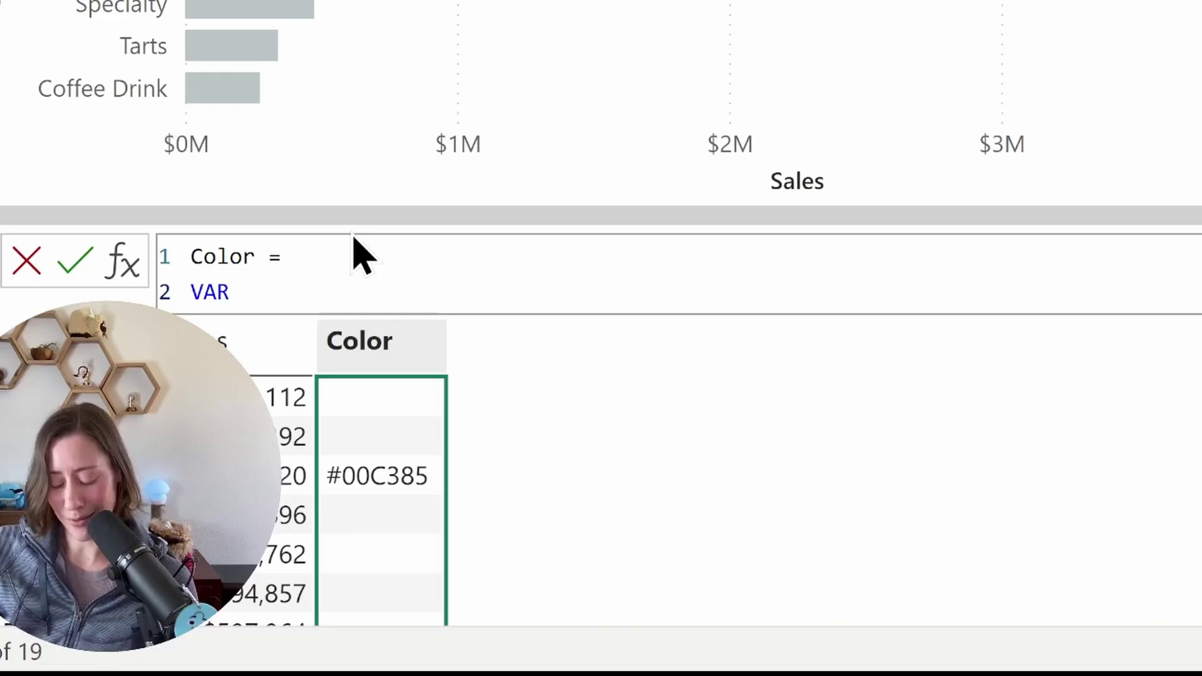
pyautogui.write('rnk')
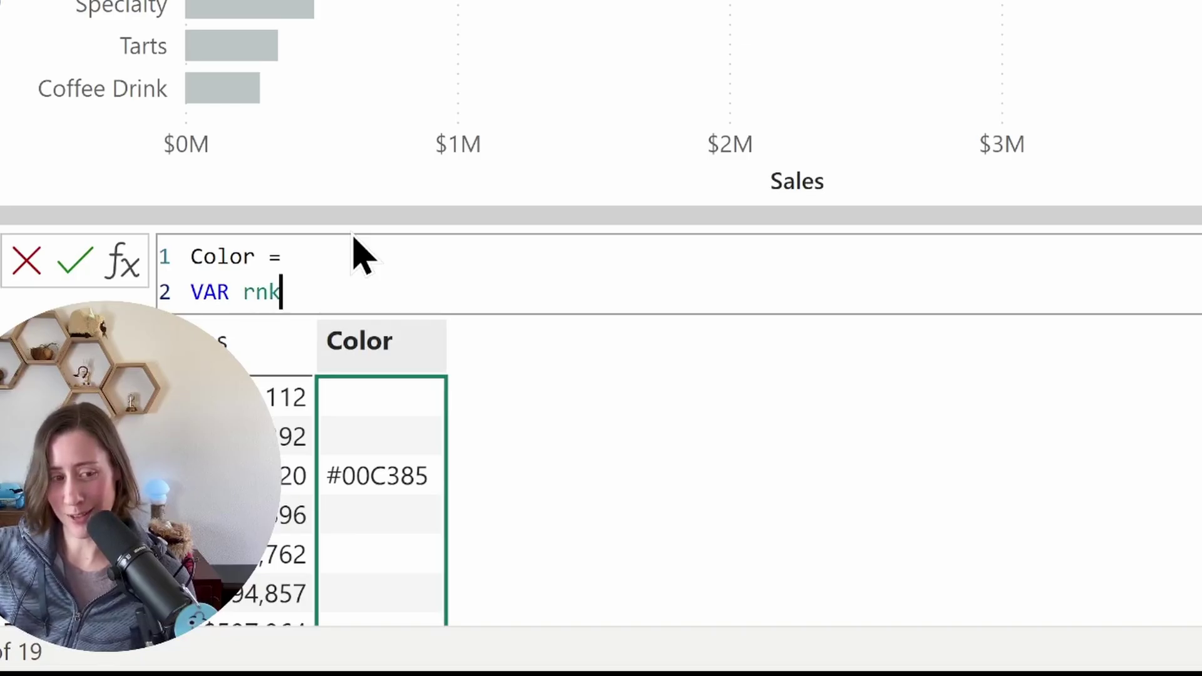
pyautogui.write(' = r')
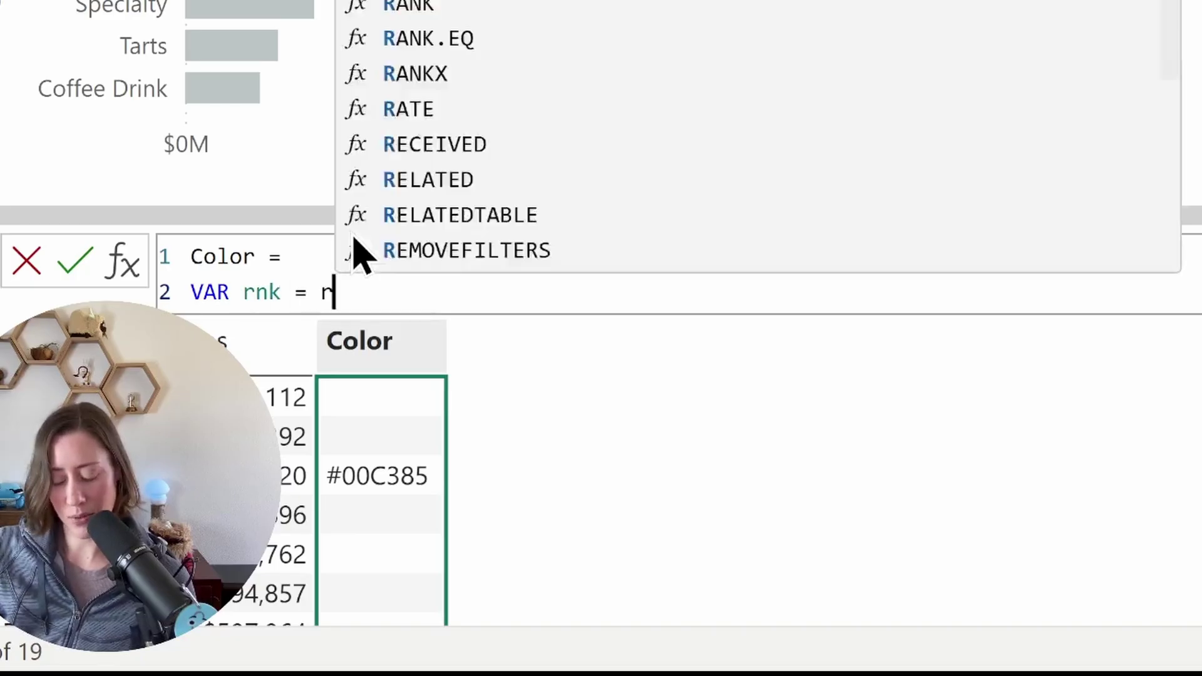
pyautogui.write('ankx(rows, [Sales],')
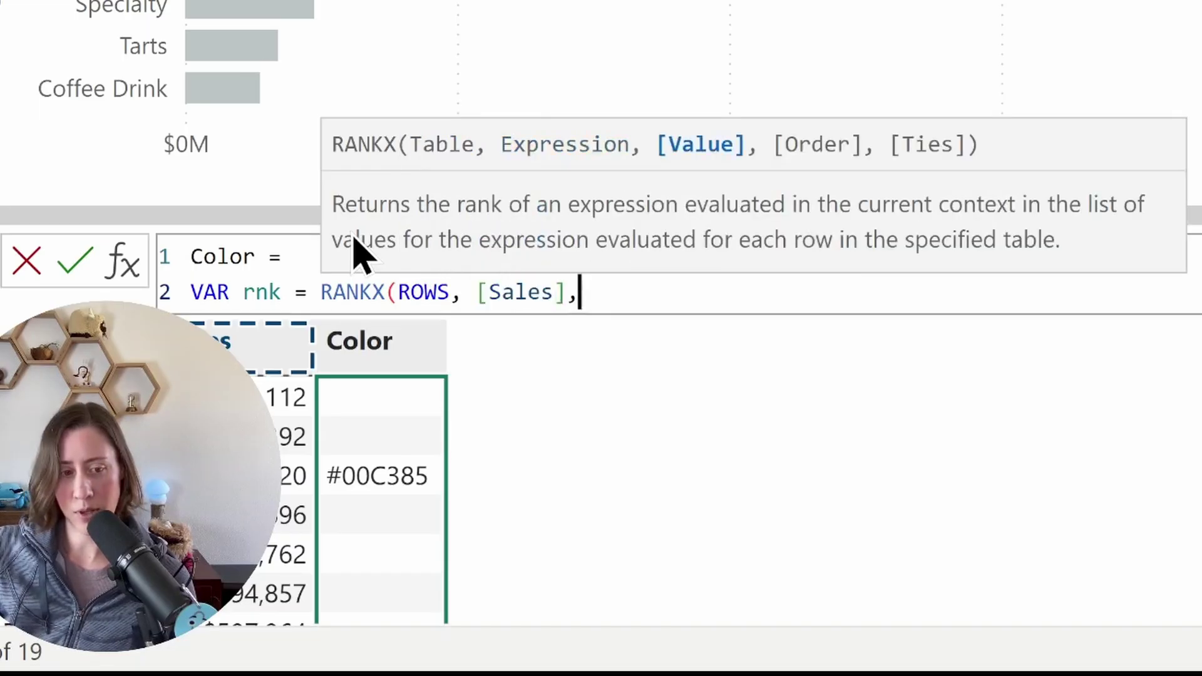
pyautogui.write(',')
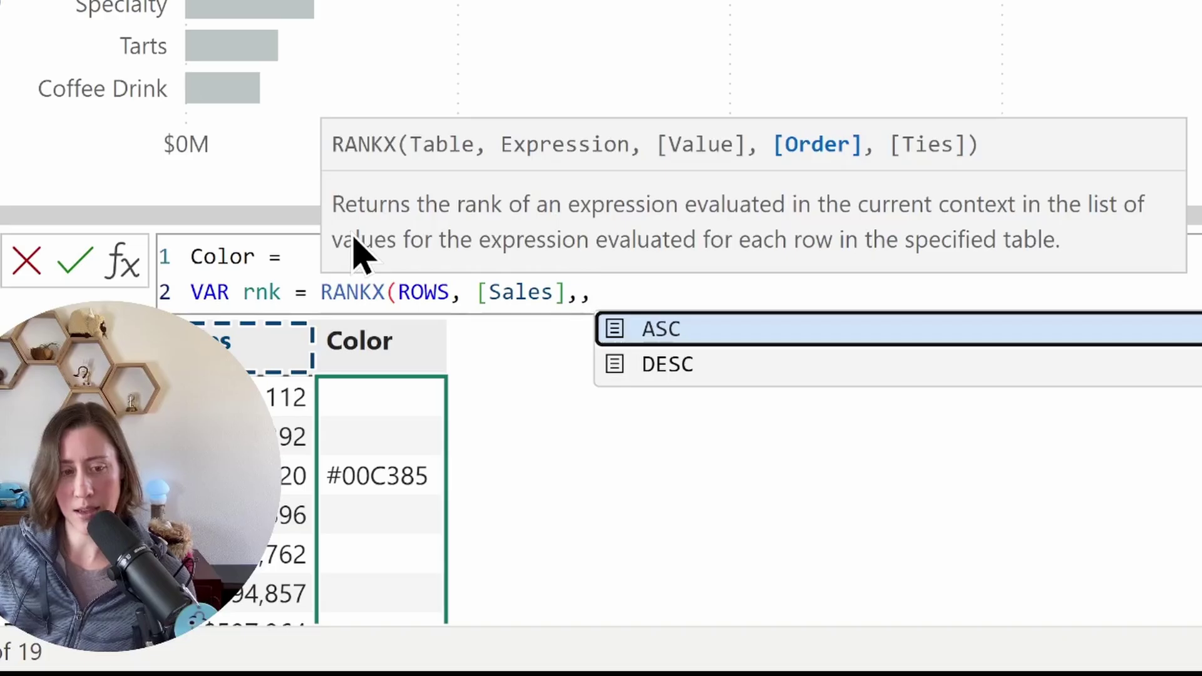
pyautogui.press('Down')
pyautogui.press('Tab')
pyautogui.write(')')
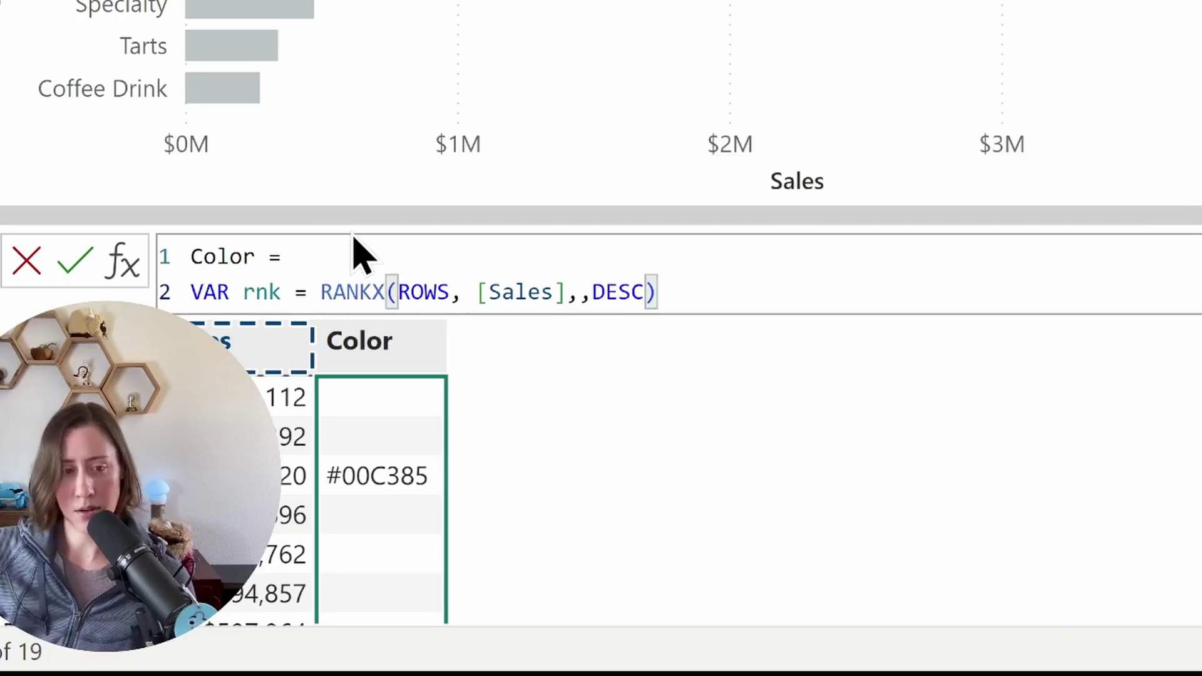
# Add RETURN IF(rnk <= 3, "#00C385") and commit the Color formula.
pyautogui.hotkey('shift', 'Return')
pyautogui.write('RETURN ')
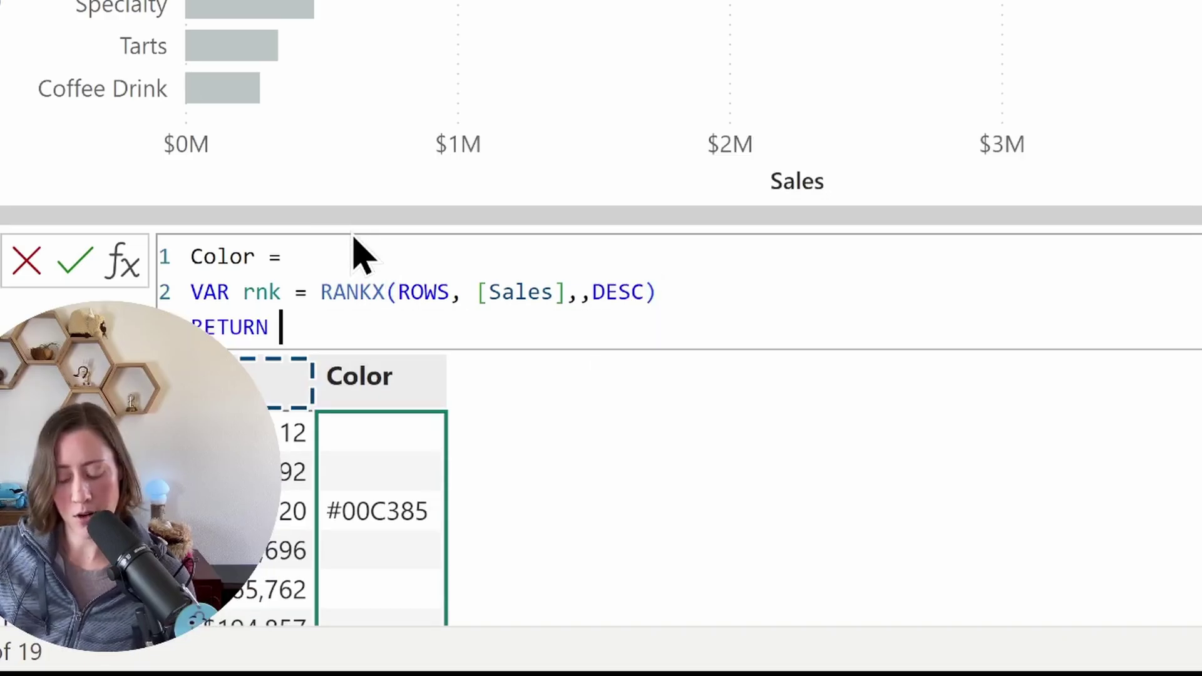
pyautogui.write('if')
pyautogui.press('Tab')
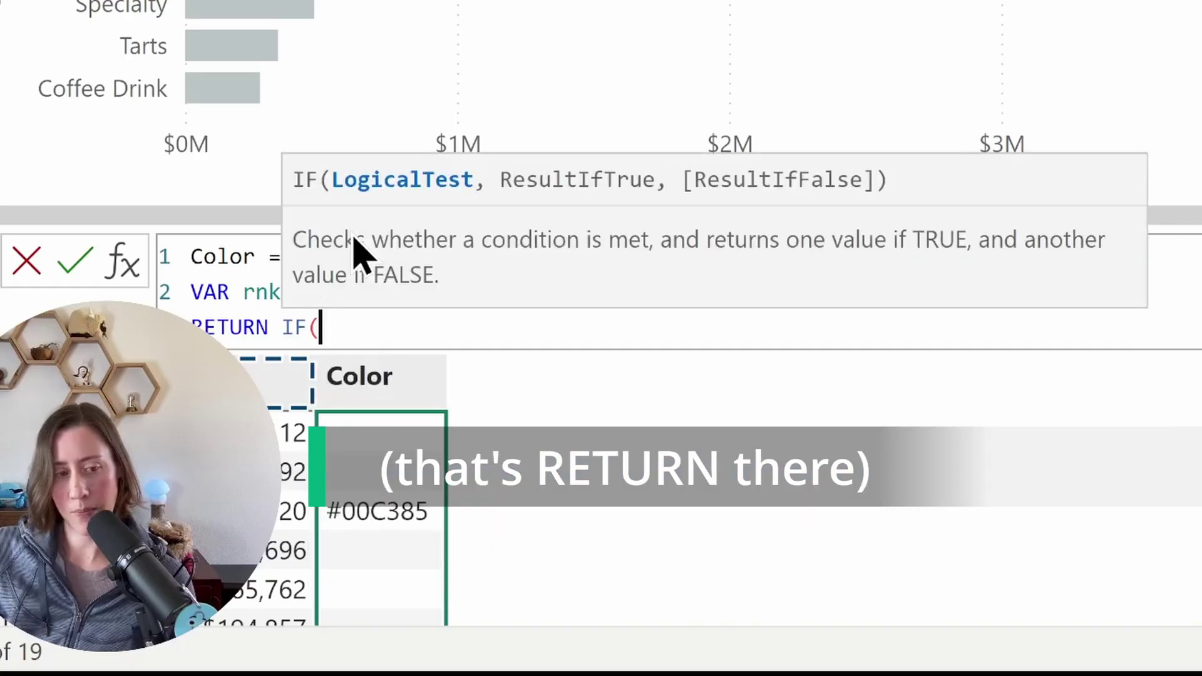
pyautogui.write('ra')
pyautogui.press('BackSpace')
pyautogui.write('n')
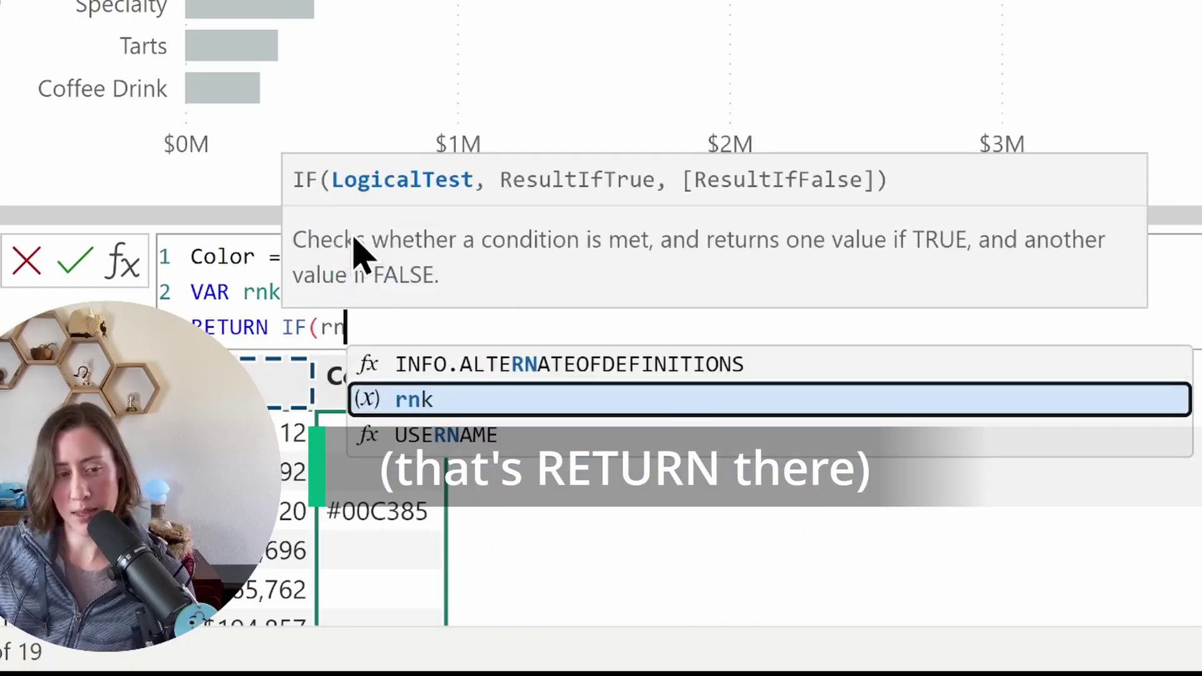
pyautogui.write('k <=')
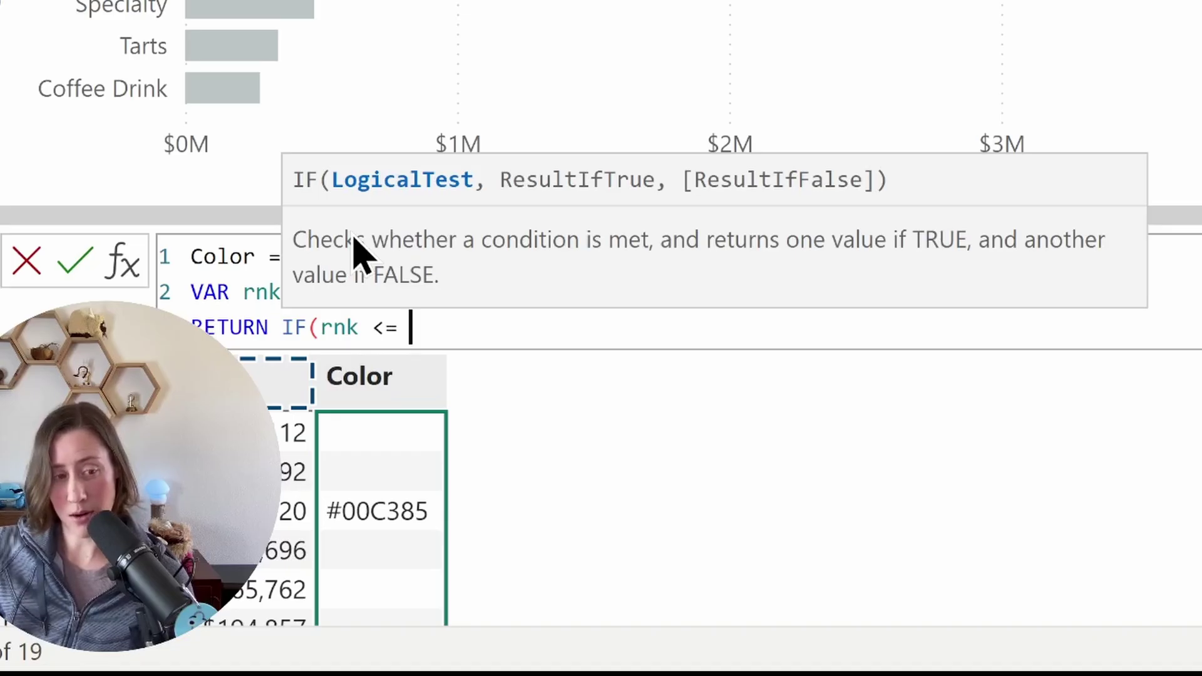
pyautogui.write(' 3, ')
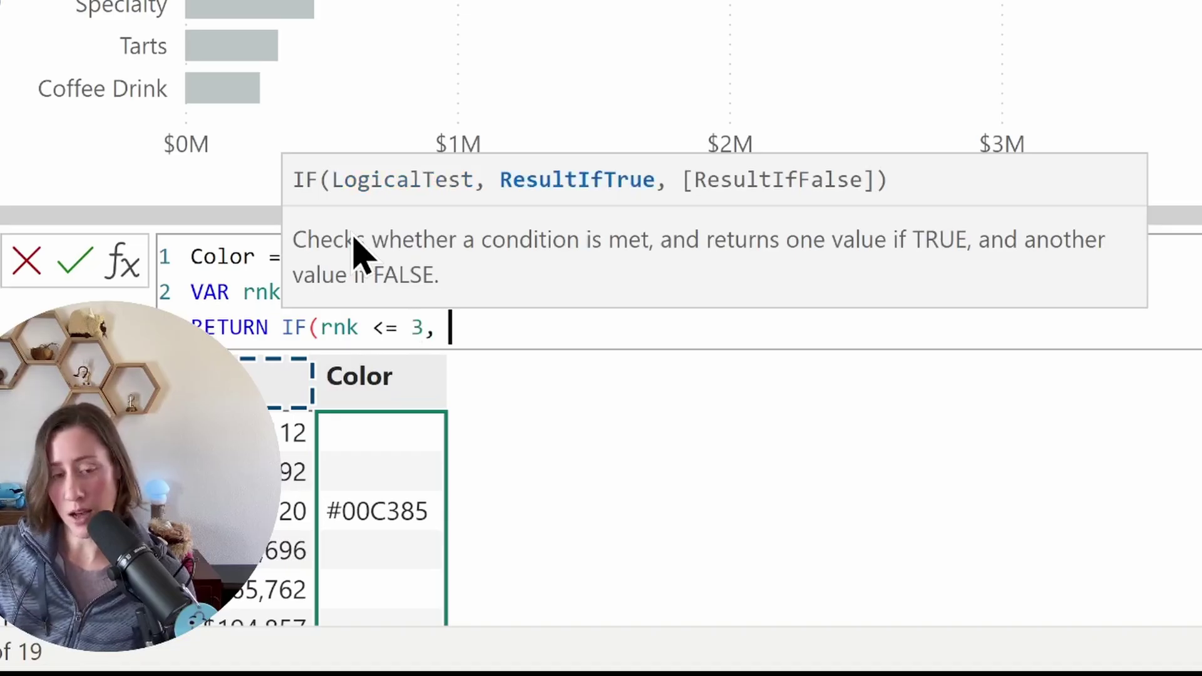
pyautogui.write('"')
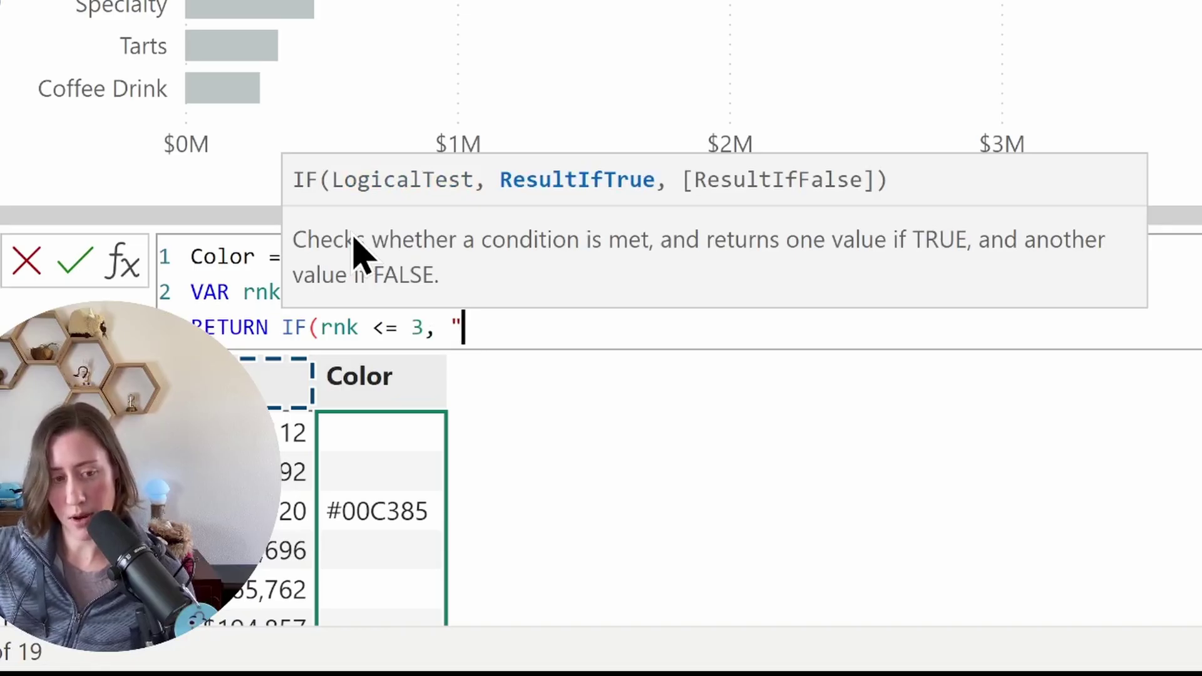
pyautogui.write('00C385')
pyautogui.press('Left')
pyautogui.press('Left')
pyautogui.press('Left')
pyautogui.press('Left')
pyautogui.press('Left')
pyautogui.press('Left')
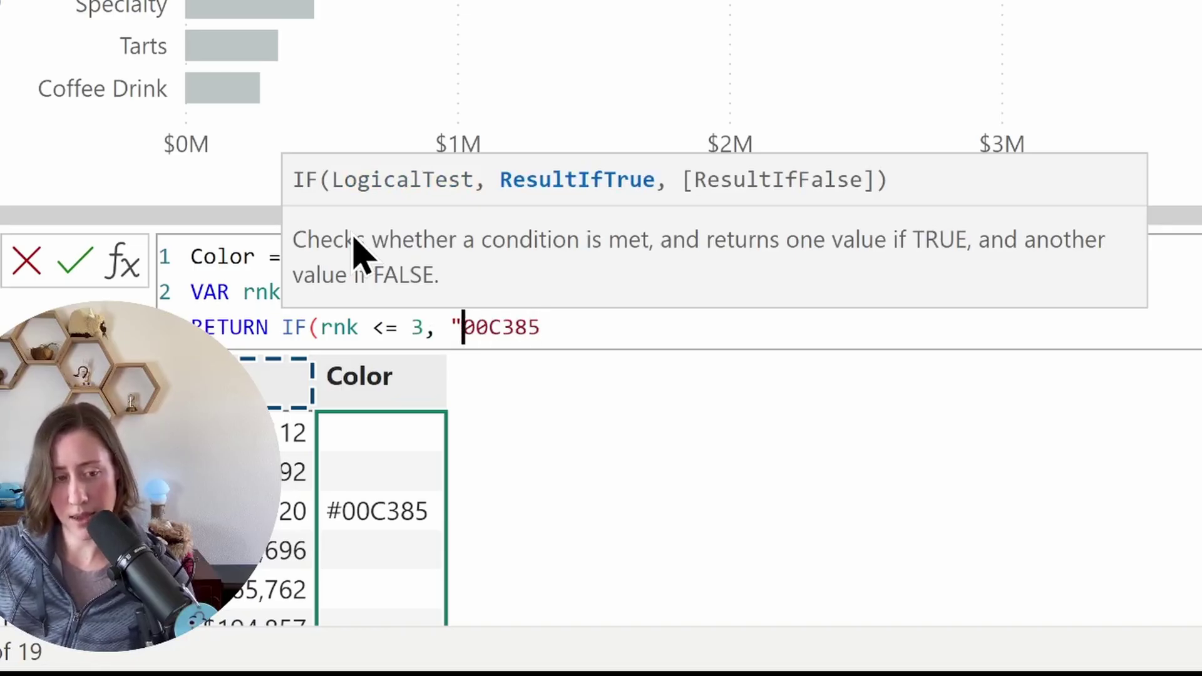
pyautogui.write('#')
pyautogui.press('Right')
pyautogui.press('Right')
pyautogui.press('Right')
pyautogui.press('Right')
pyautogui.press('Right')
pyautogui.press('Right')
pyautogui.write('")')
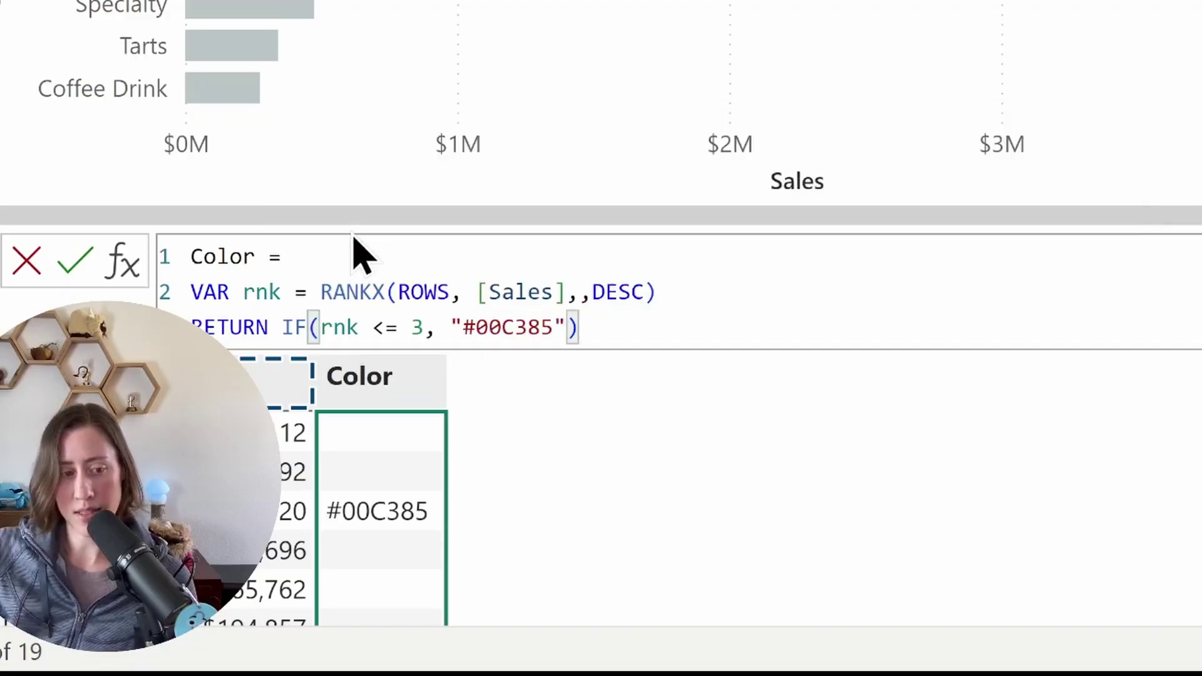
pyautogui.click(75, 260)
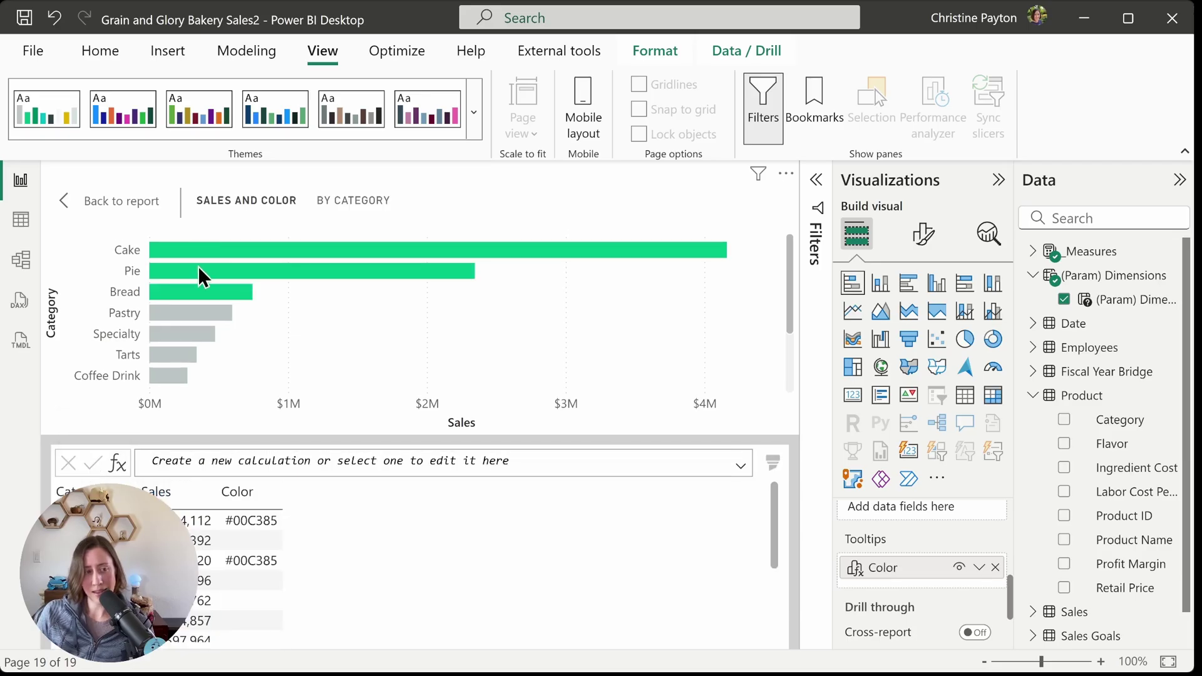
# Go back to the report, toggle the Dimensions slicer from Store Name to Category, and deselect it.
pyautogui.moveTo(191, 304)
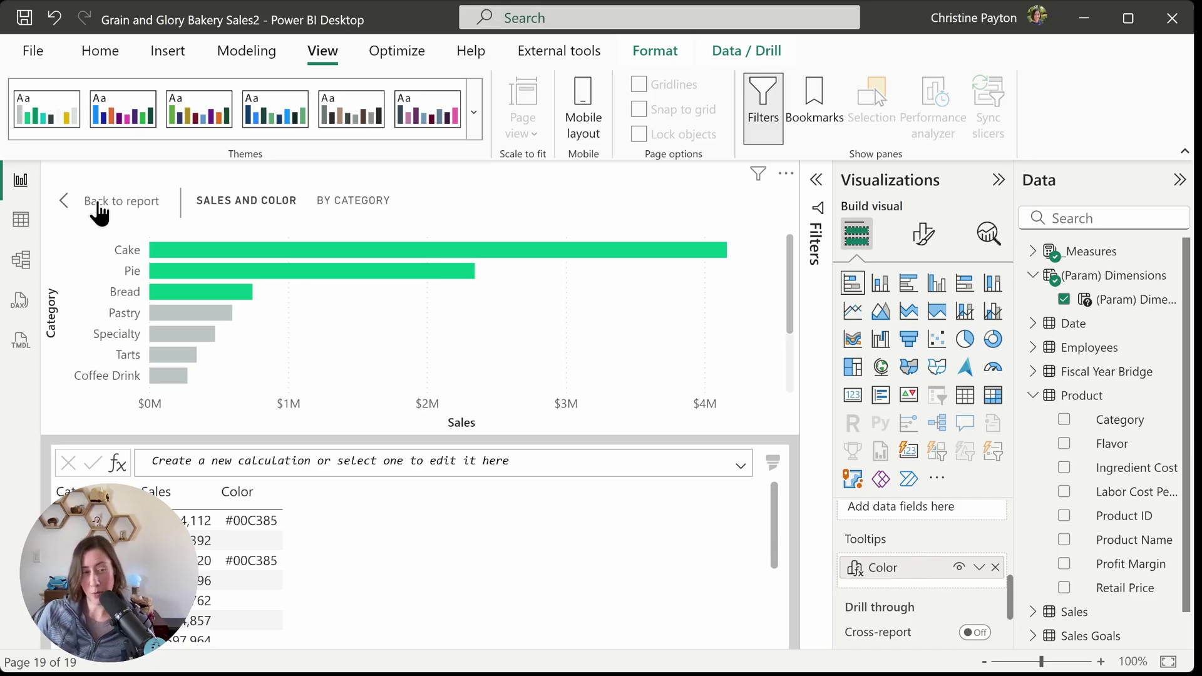
pyautogui.click(97, 201)
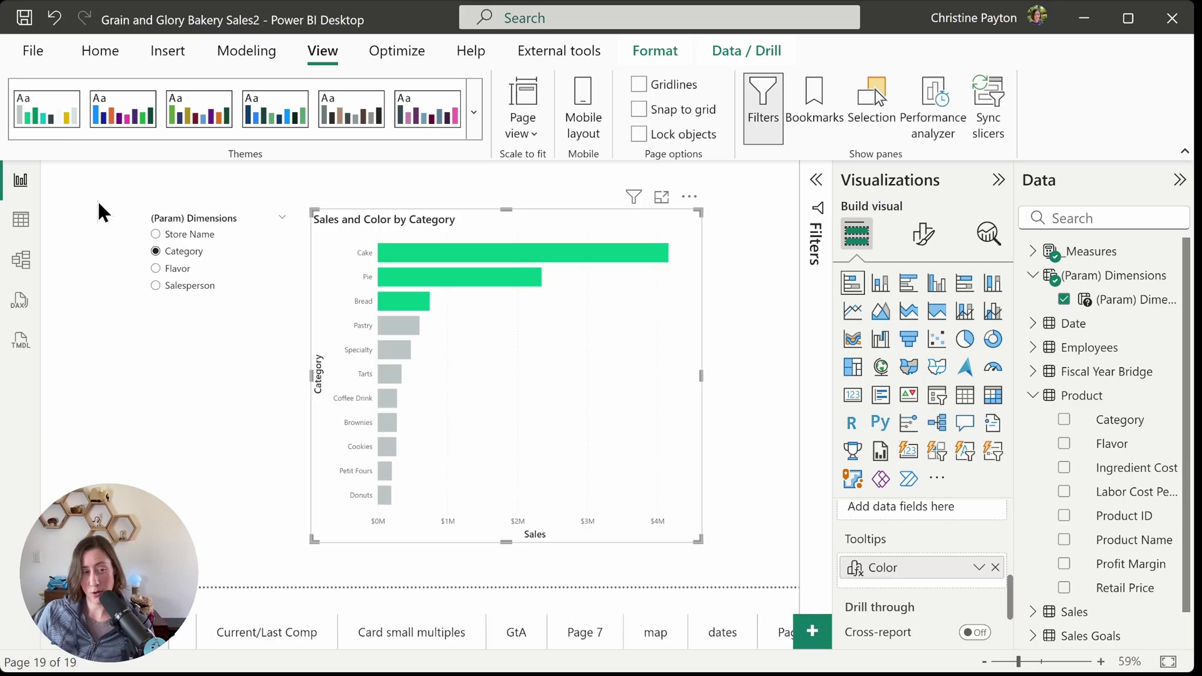
pyautogui.click(156, 235)
pyautogui.click(156, 252)
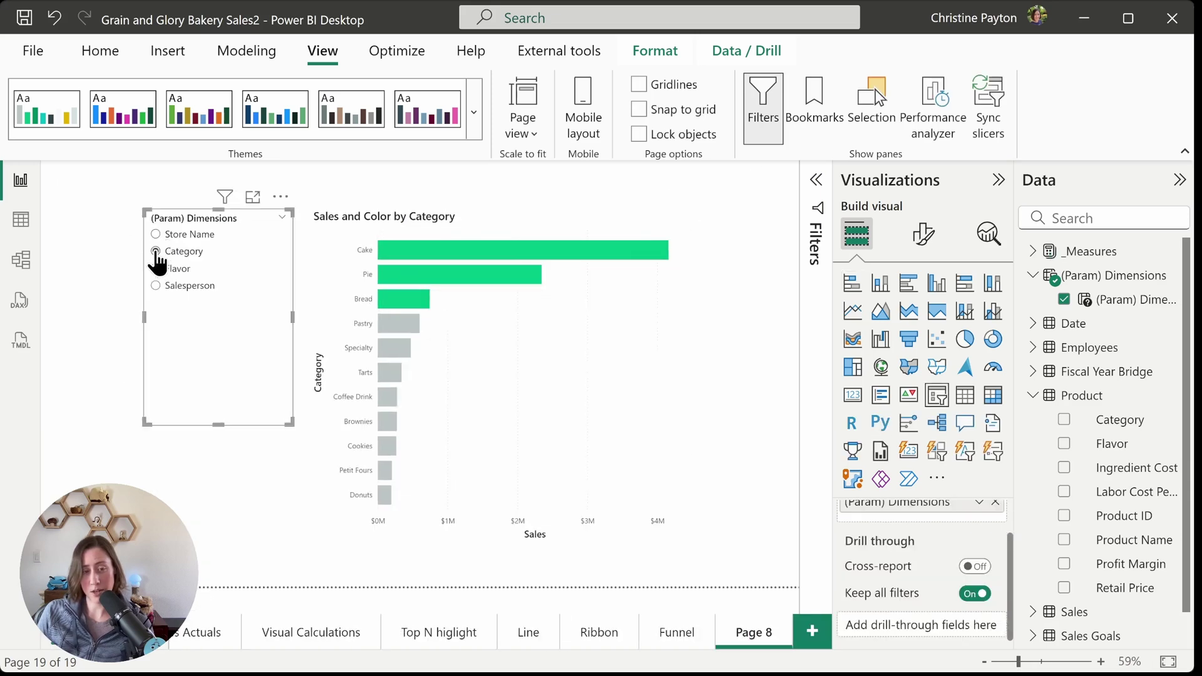
pyautogui.click(76, 280)
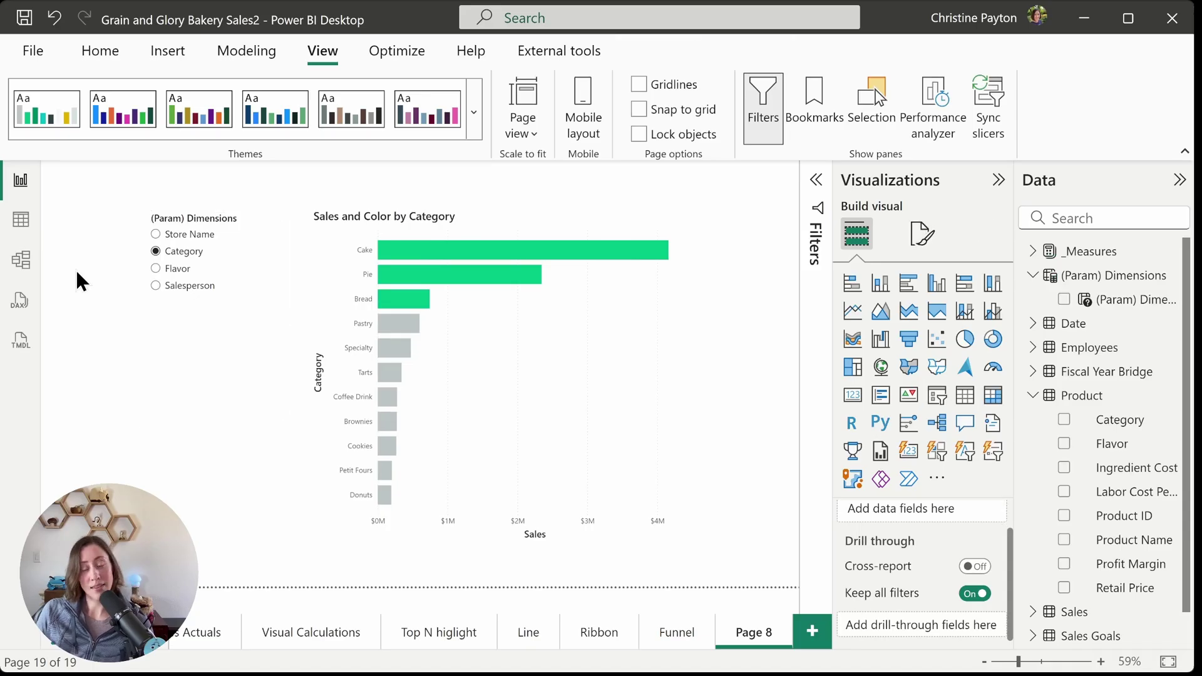